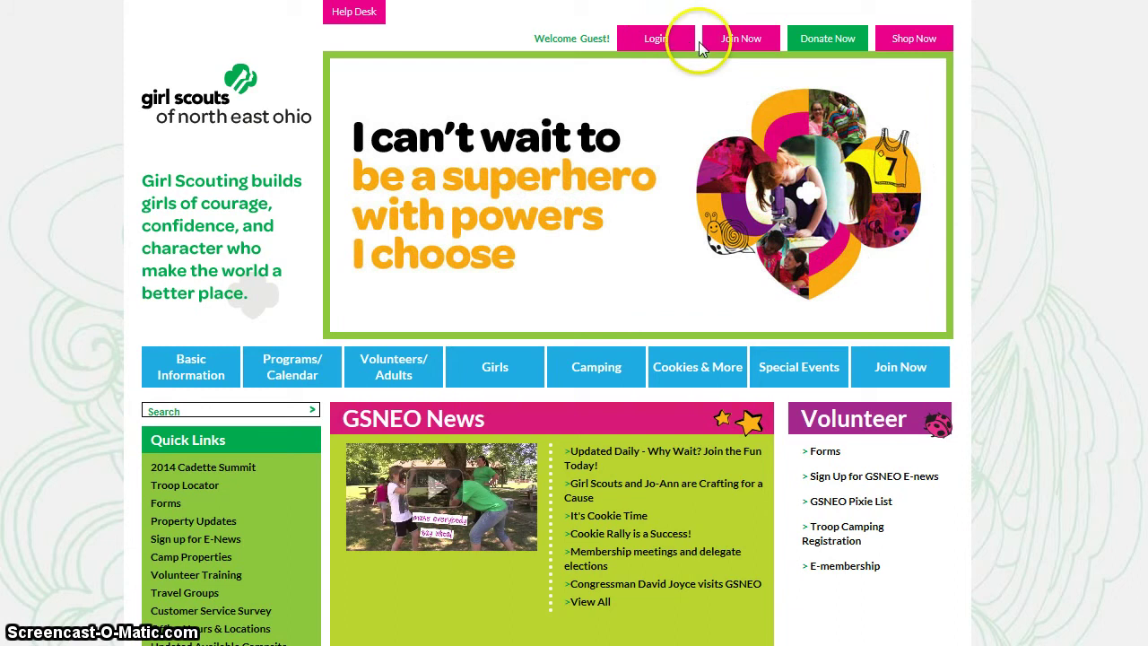
- Open the Join Now page from the blue navigation bar and scroll down its content
{"action": "left_click", "coordinate": [875, 369]}
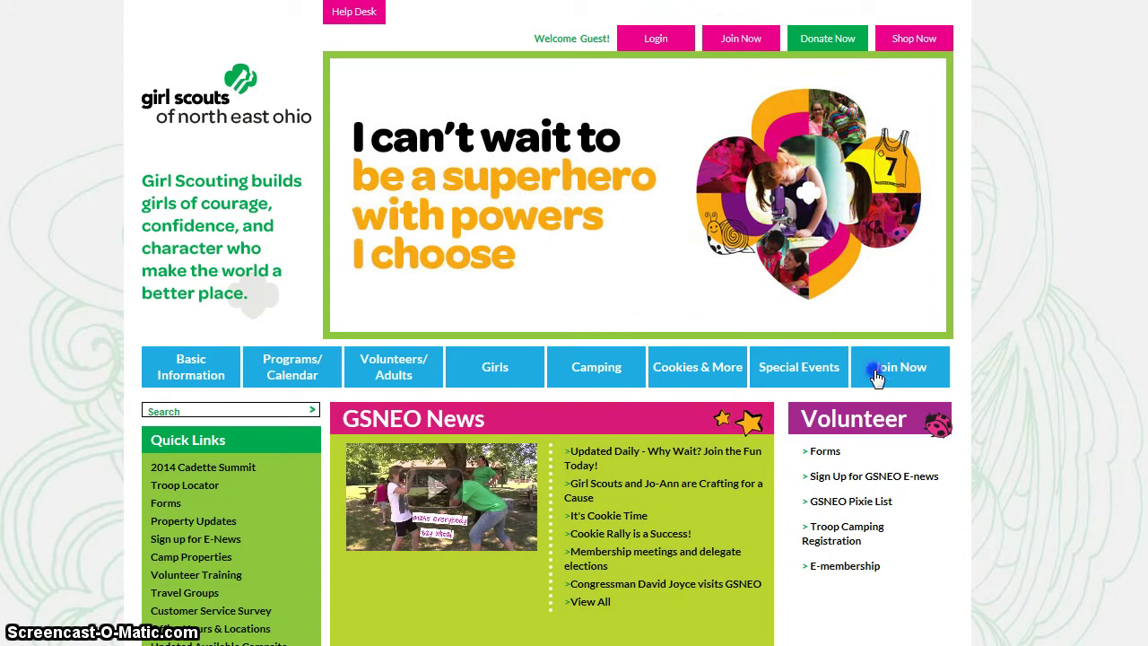
{"action": "scroll", "coordinate": [806, 373], "scroll_direction": "down", "scroll_amount": 3}
{"action": "scroll", "coordinate": [806, 374], "scroll_direction": "down", "scroll_amount": 3}
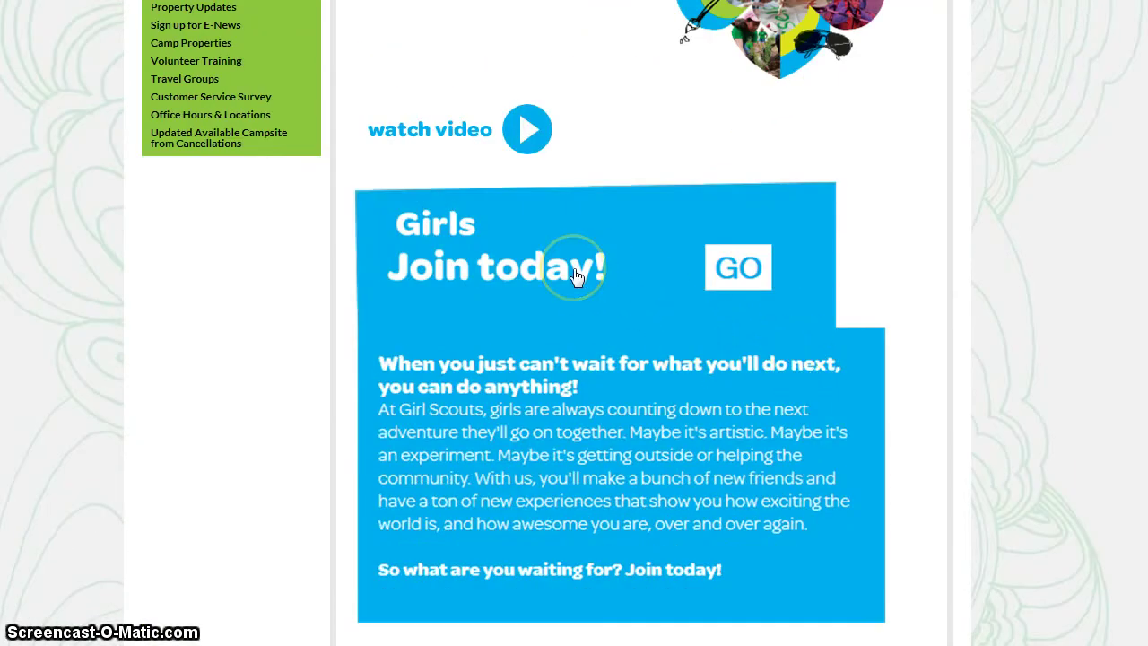
- Follow the girls' 'Join today!' banner link to trigger the leaving-GSNEO.org notice
{"action": "scroll", "coordinate": [578, 278], "scroll_direction": "down", "scroll_amount": 5}
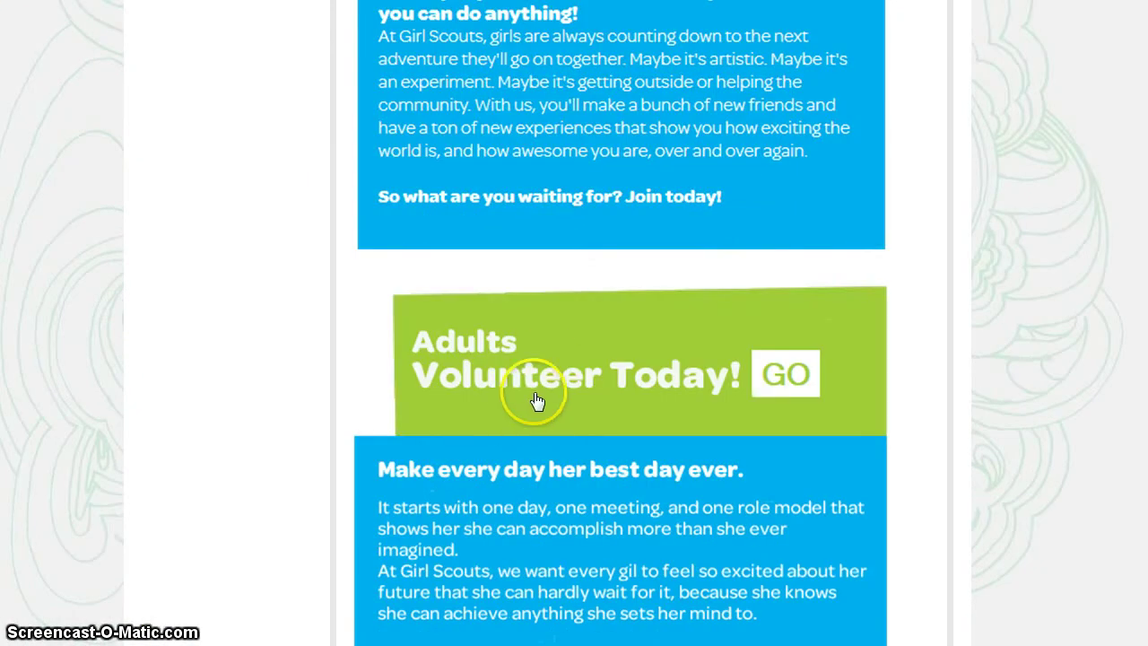
{"action": "scroll", "coordinate": [565, 359], "scroll_direction": "up", "scroll_amount": 3}
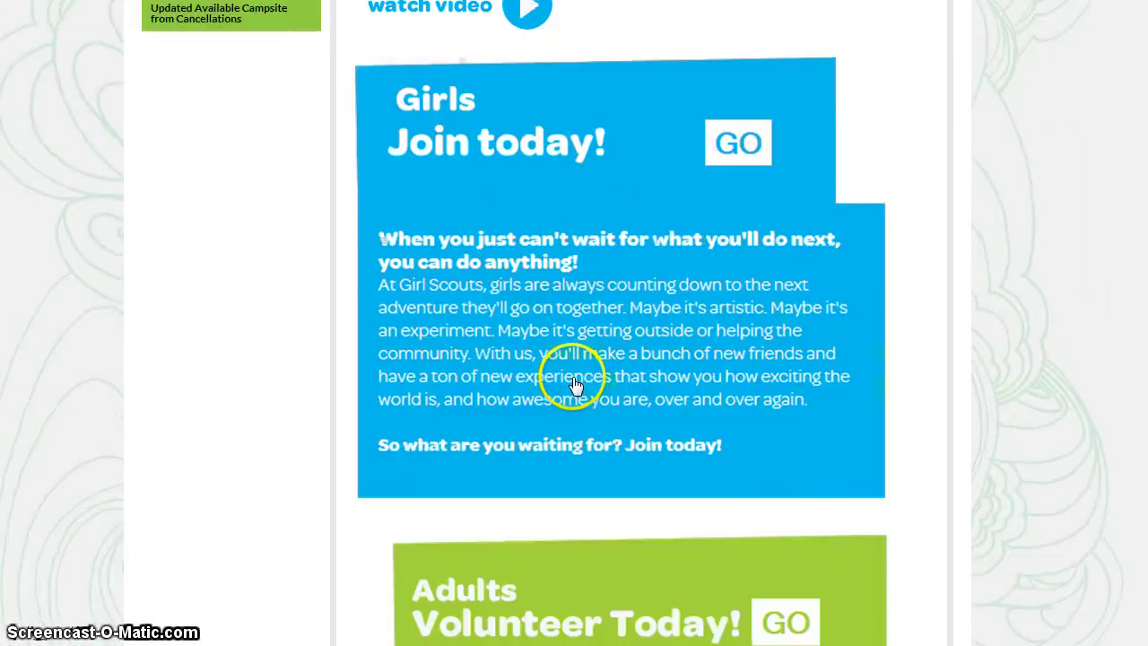
{"action": "left_click", "coordinate": [516, 141]}
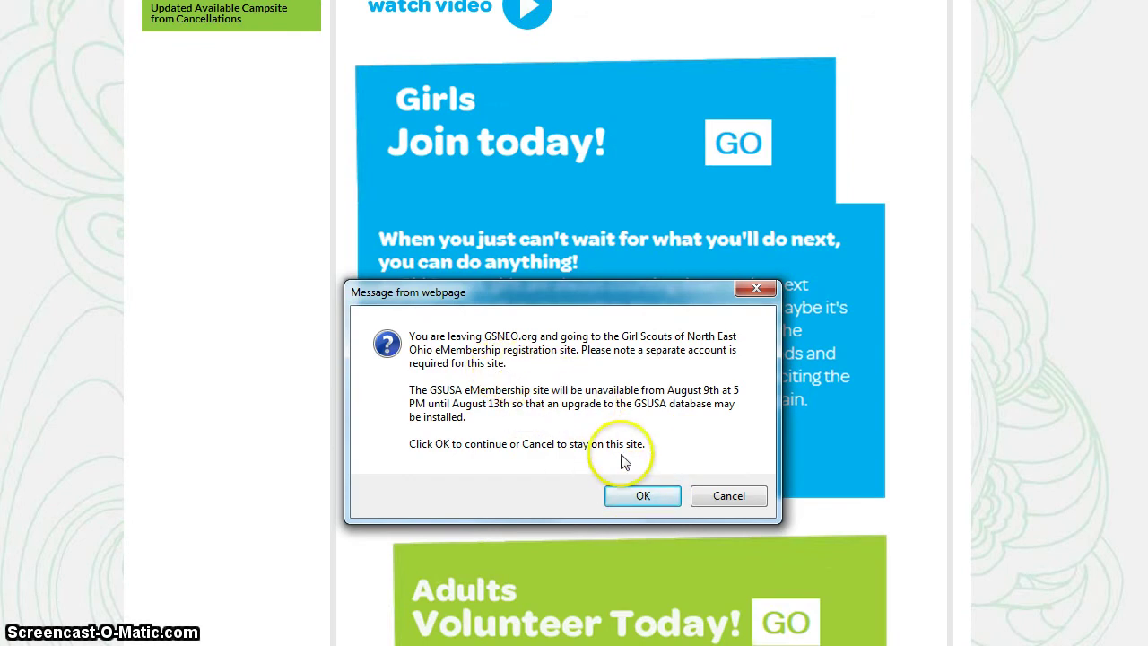
- Confirm the notice with OK, then open the 'Join today!' registration link in a new tab
{"action": "left_click", "coordinate": [633, 499]}
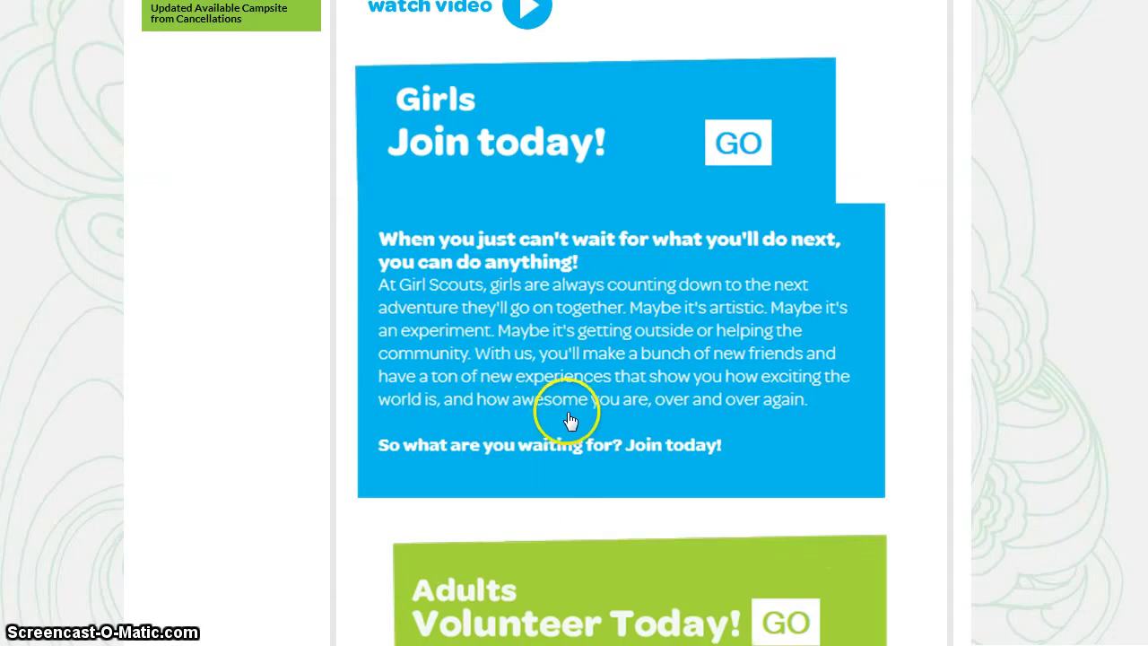
{"action": "scroll", "coordinate": [598, 420], "scroll_direction": "down", "scroll_amount": 2}
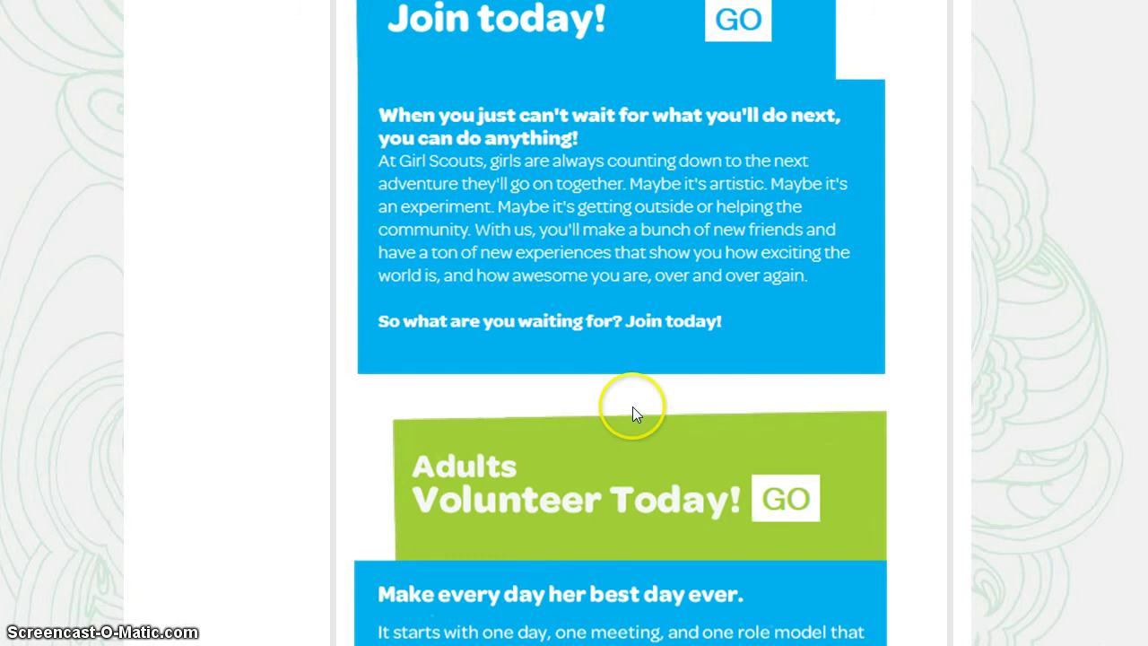
{"action": "scroll", "coordinate": [632, 408], "scroll_direction": "up", "scroll_amount": 4}
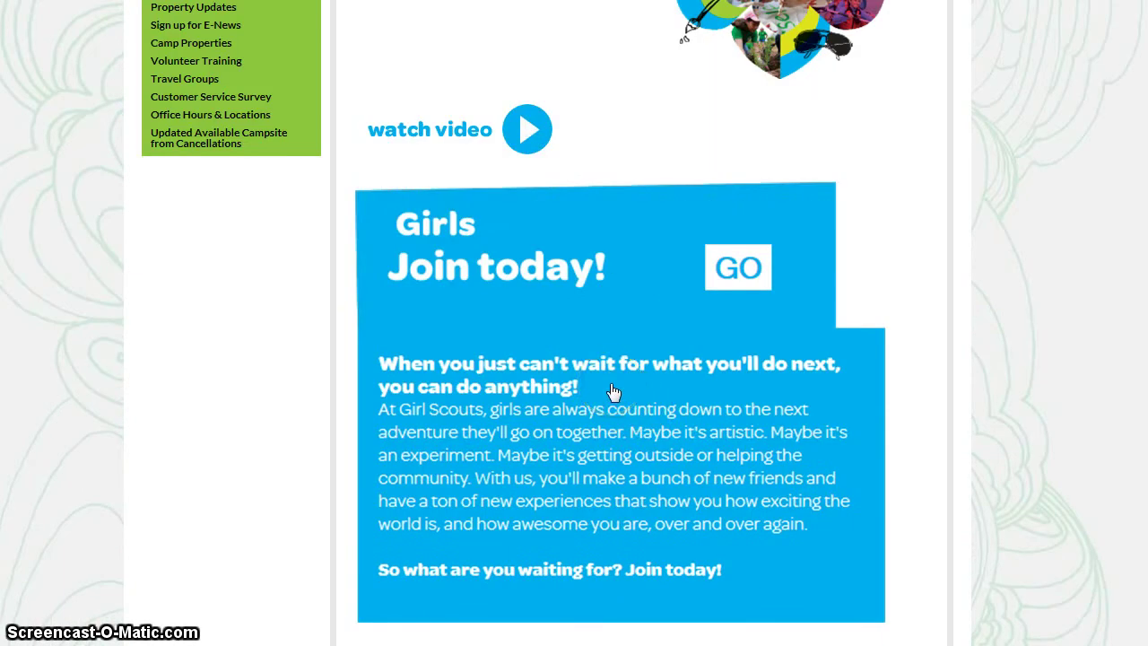
{"action": "left_click", "coordinate": [608, 388]}
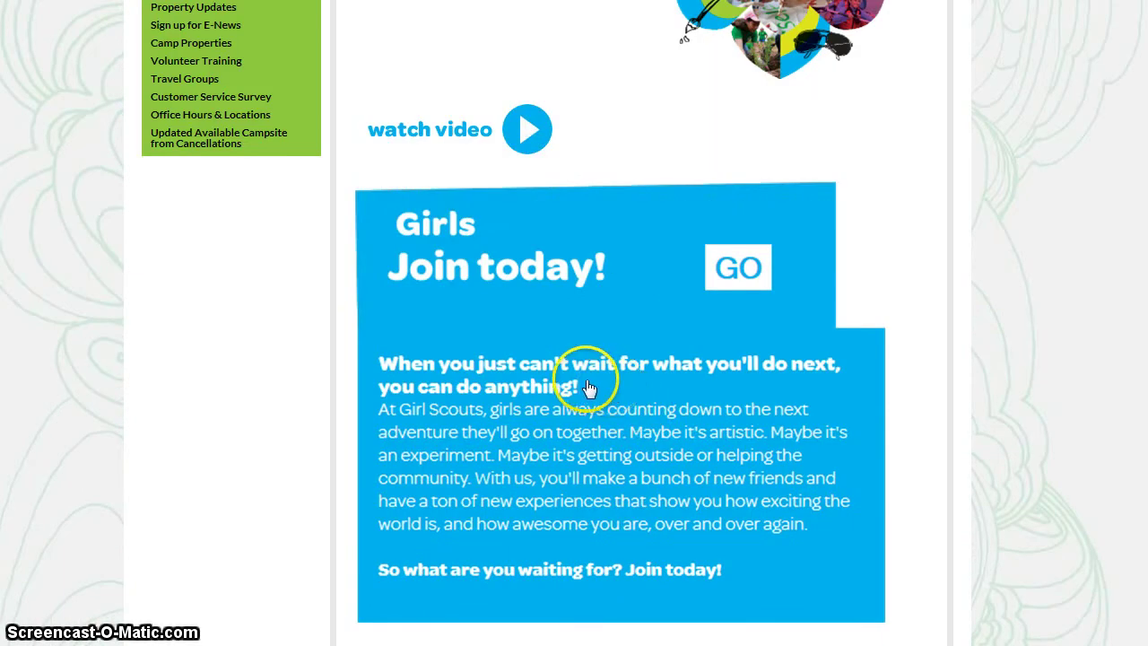
{"action": "right_click", "coordinate": [583, 352]}
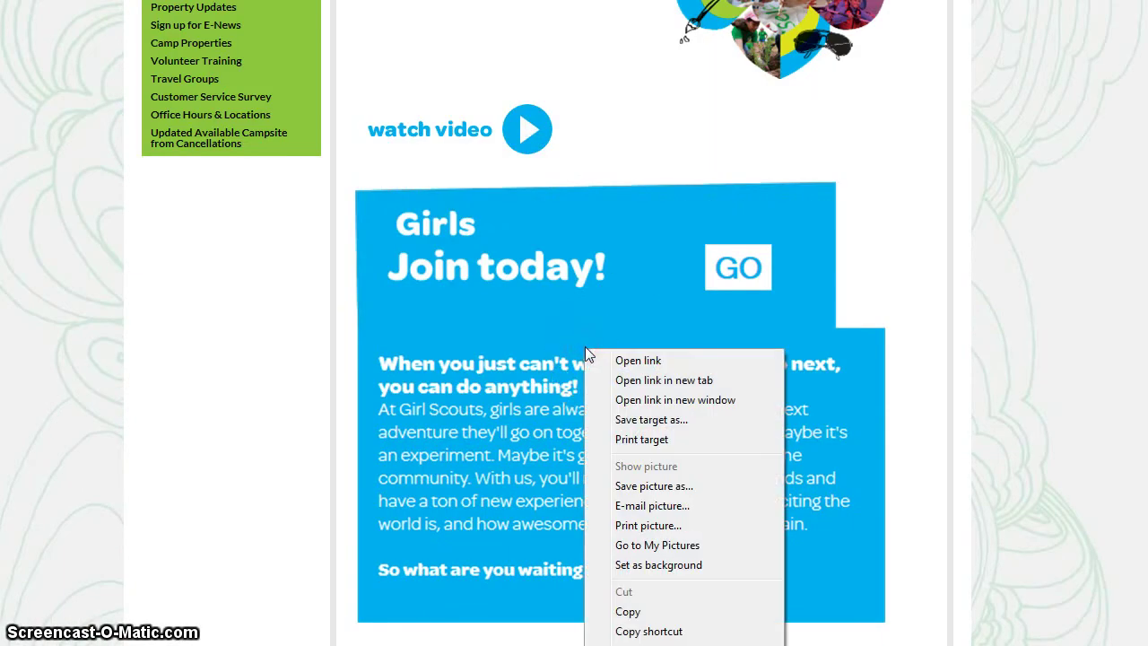
{"action": "left_click", "coordinate": [618, 380]}
{"action": "left_click", "coordinate": [737, 267]}
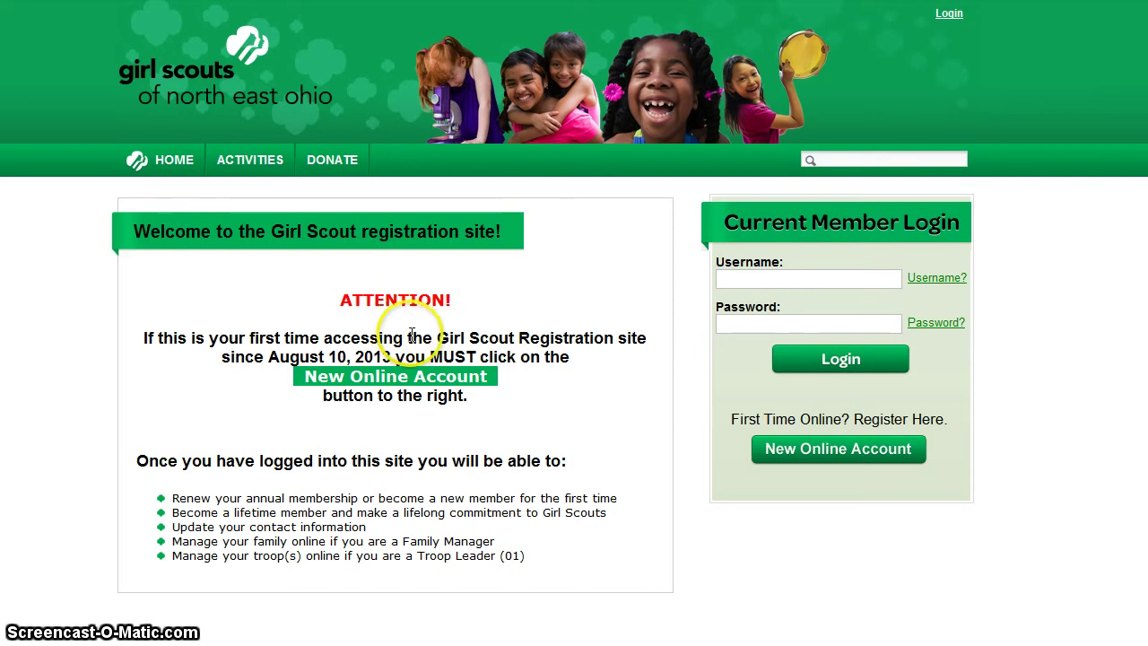
- Choose New Online Account and place the cursor in the First Name field
{"action": "left_click", "coordinate": [874, 458]}
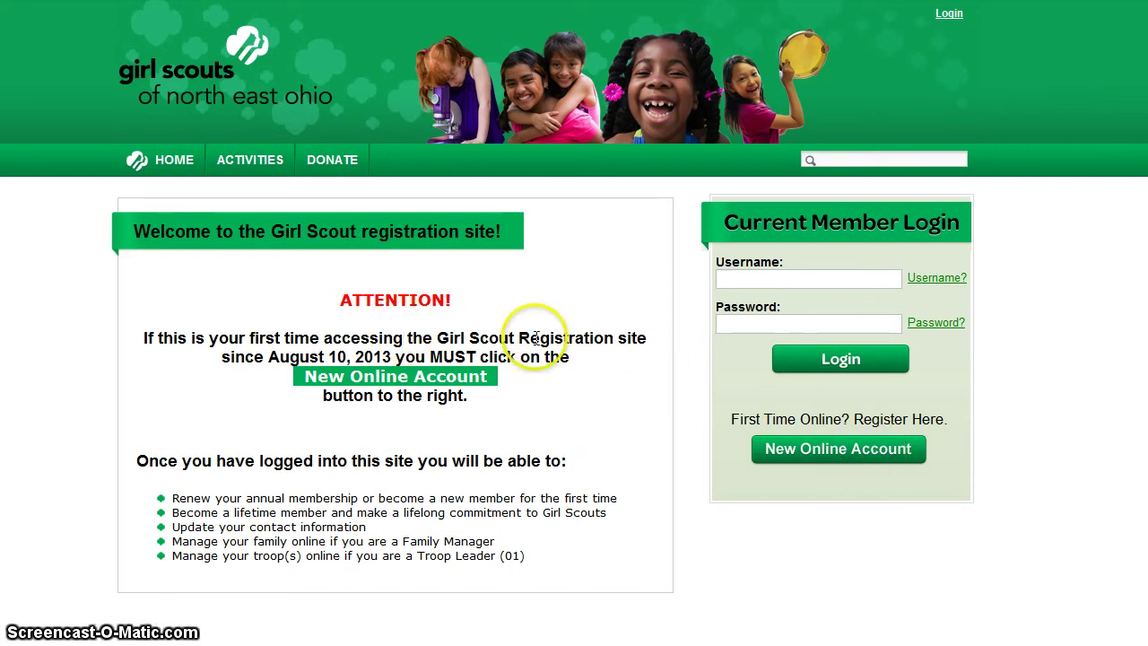
{"action": "left_click", "coordinate": [324, 379]}
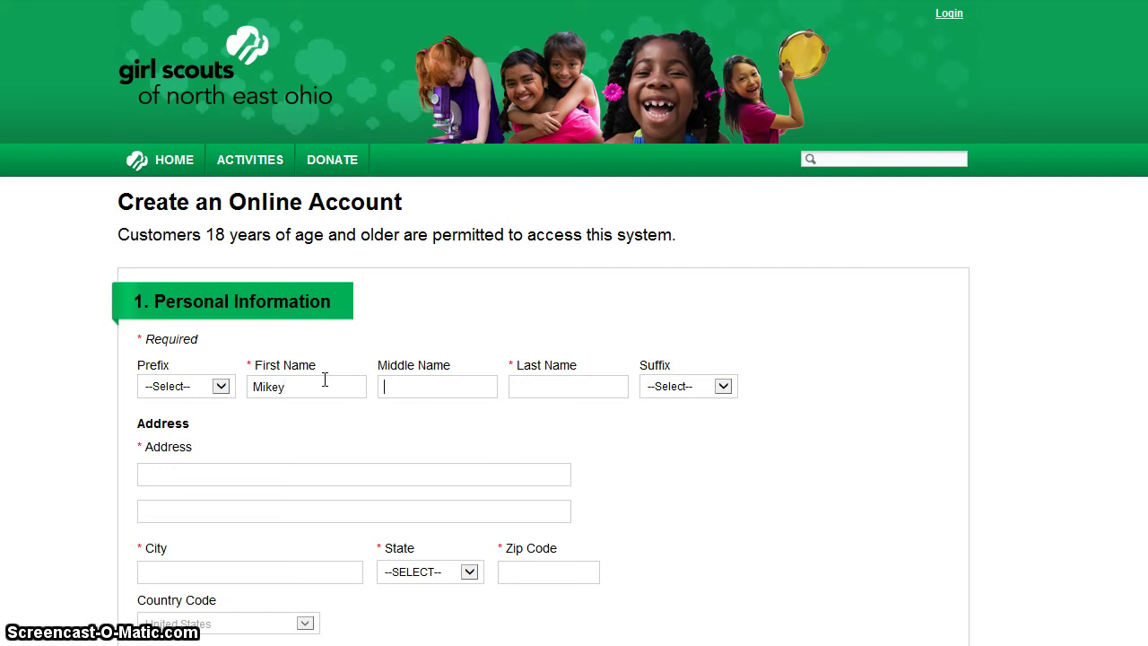
- Enter the member's last name, street address, city, state Ohio and ZIP code
{"action": "type", "text": "Car"}
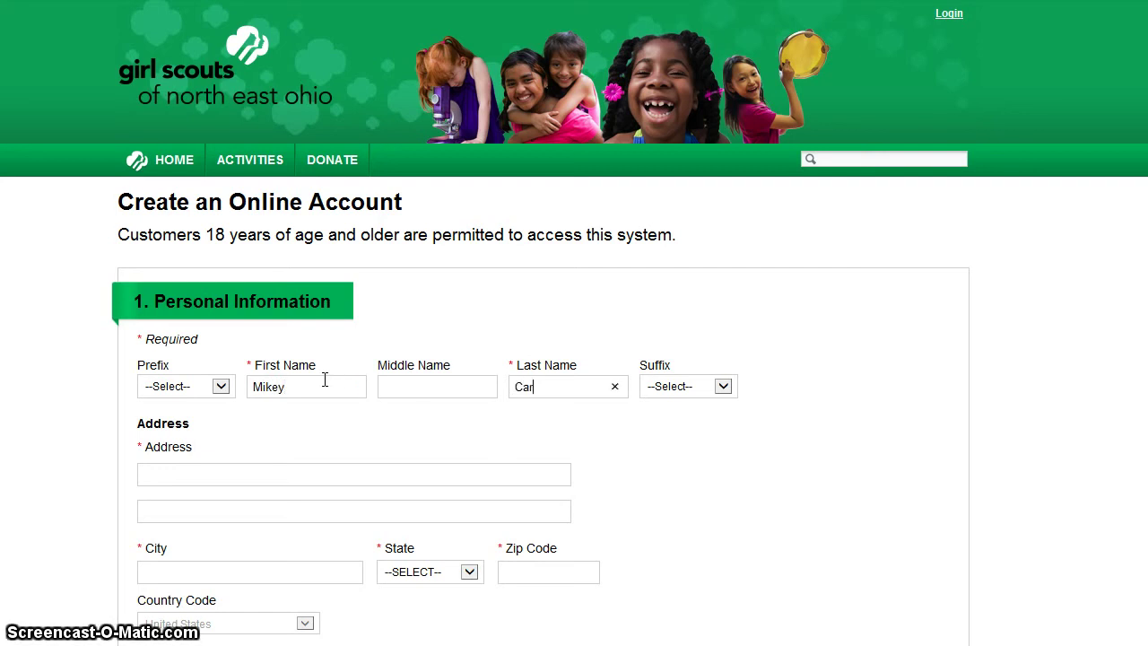
{"action": "type", "text": "lstrom"}
{"action": "left_click", "coordinate": [245, 473]}
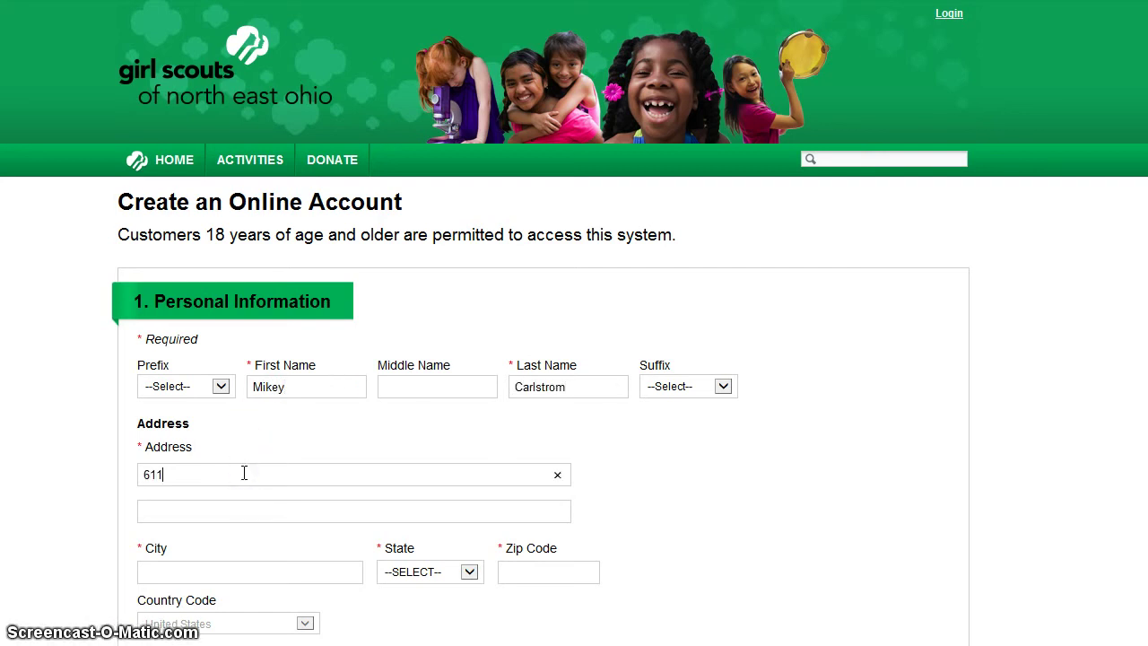
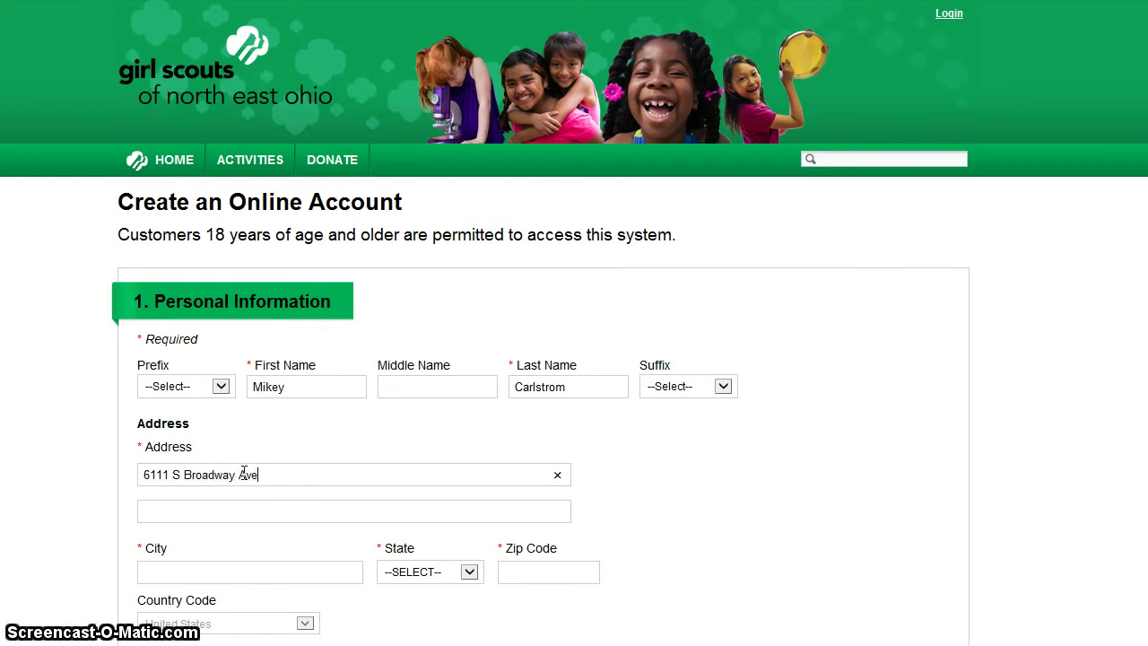
{"action": "key", "text": "Tab"}
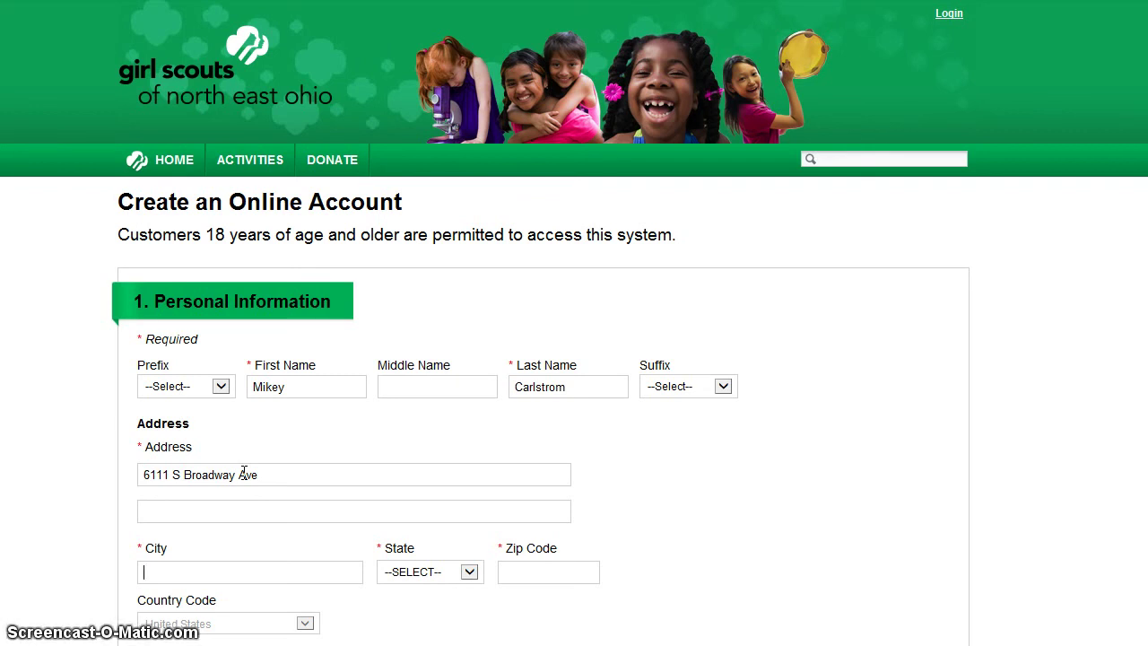
{"action": "type", "text": "Lorain"}
{"action": "key", "text": "Tab"}
{"action": "key", "text": "o"}
{"action": "key", "text": "Tab"}
{"action": "type", "text": "44053"}
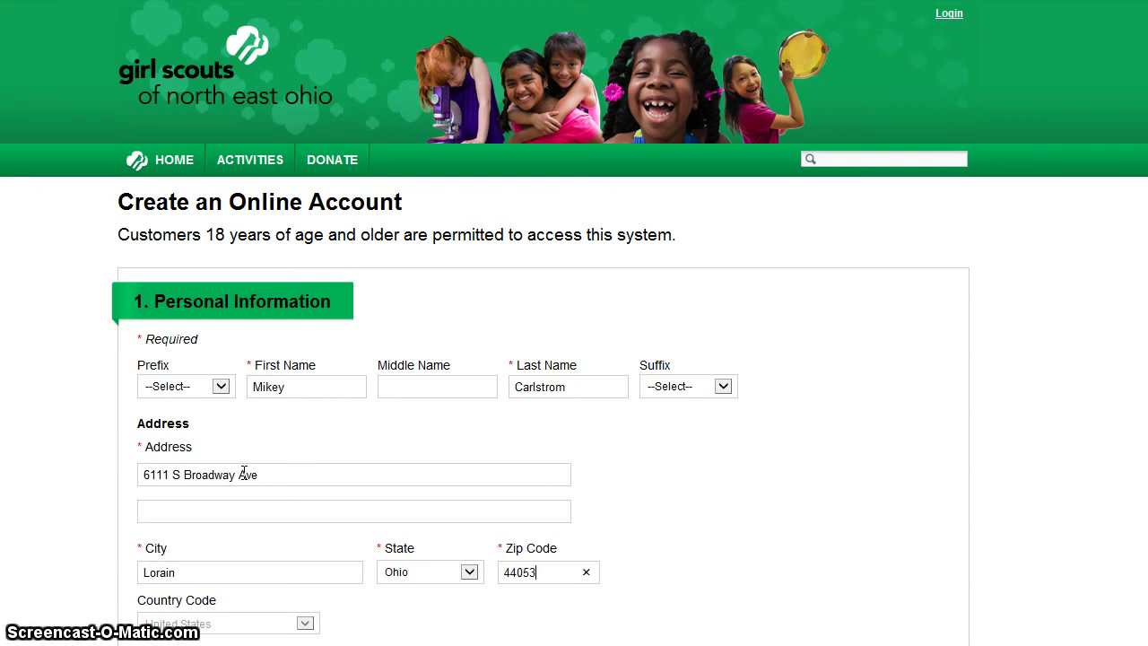
{"action": "left_click", "coordinate": [692, 497]}
- Set the date of birth to 03 / 12 / 1999 and click Continue
{"action": "scroll", "coordinate": [695, 500], "scroll_direction": "down", "scroll_amount": 3}
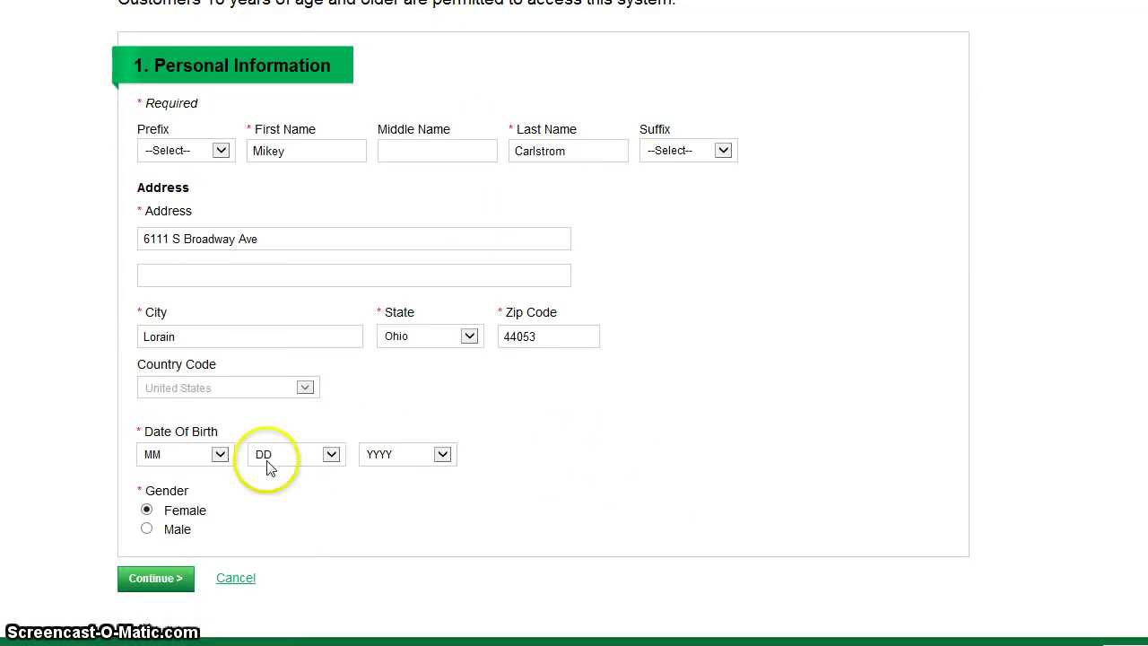
{"action": "left_click", "coordinate": [219, 455]}
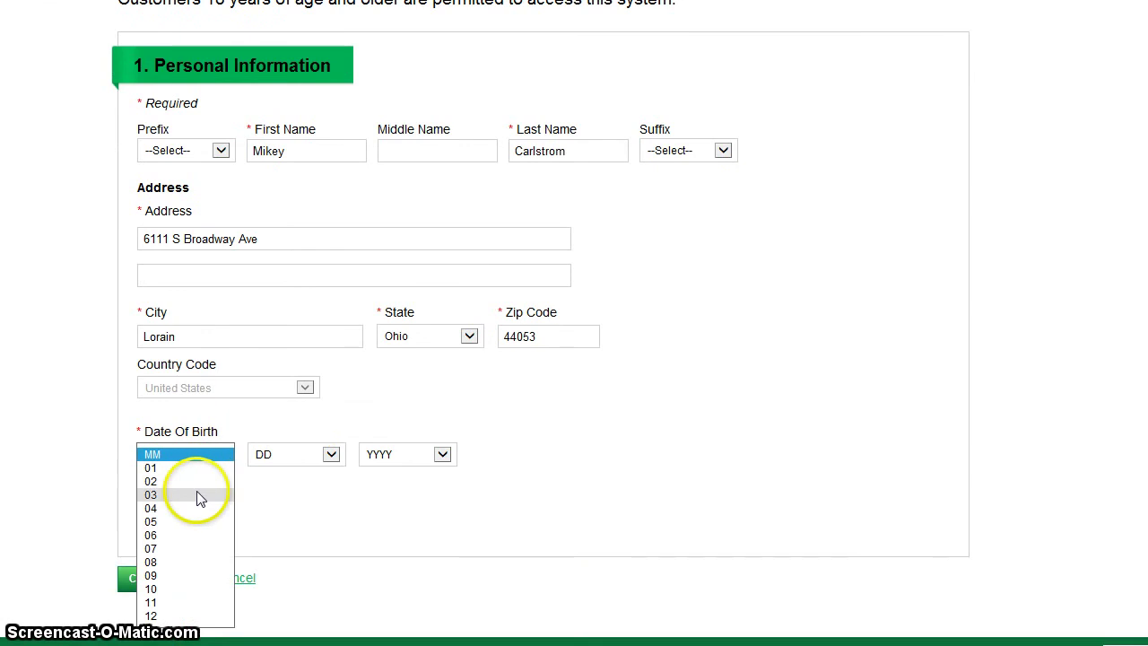
{"action": "left_click", "coordinate": [198, 495]}
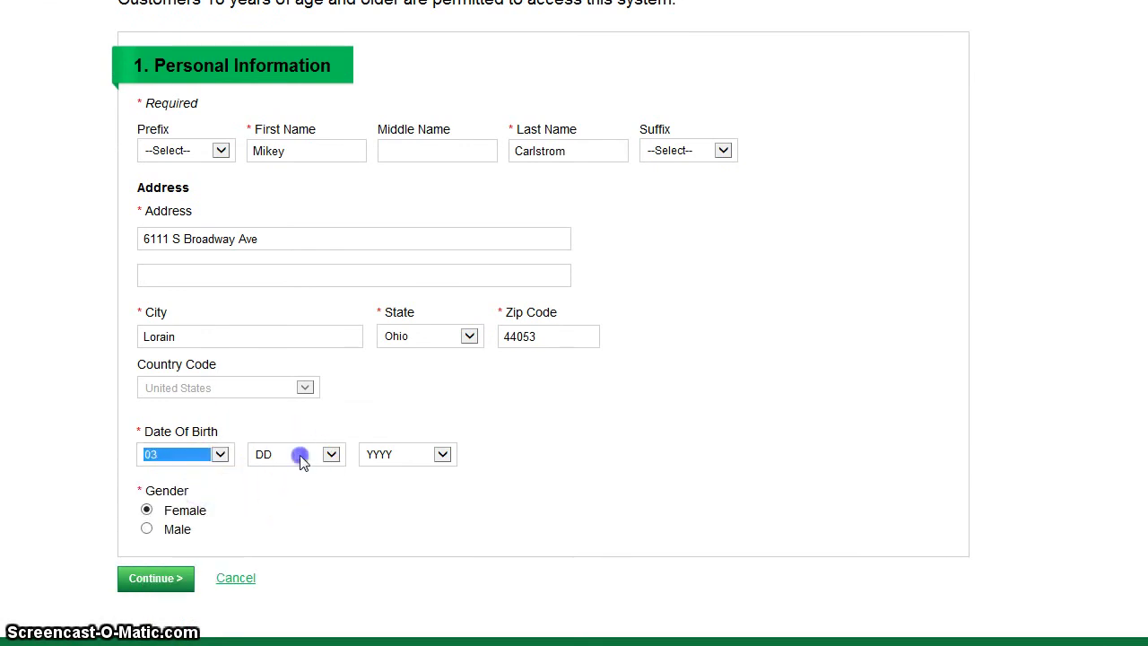
{"action": "left_click", "coordinate": [302, 458]}
{"action": "left_click", "coordinate": [303, 588]}
{"action": "left_click", "coordinate": [408, 454]}
{"action": "scroll", "coordinate": [409, 453], "scroll_direction": "down", "scroll_amount": 5}
{"action": "left_click", "coordinate": [416, 452]}
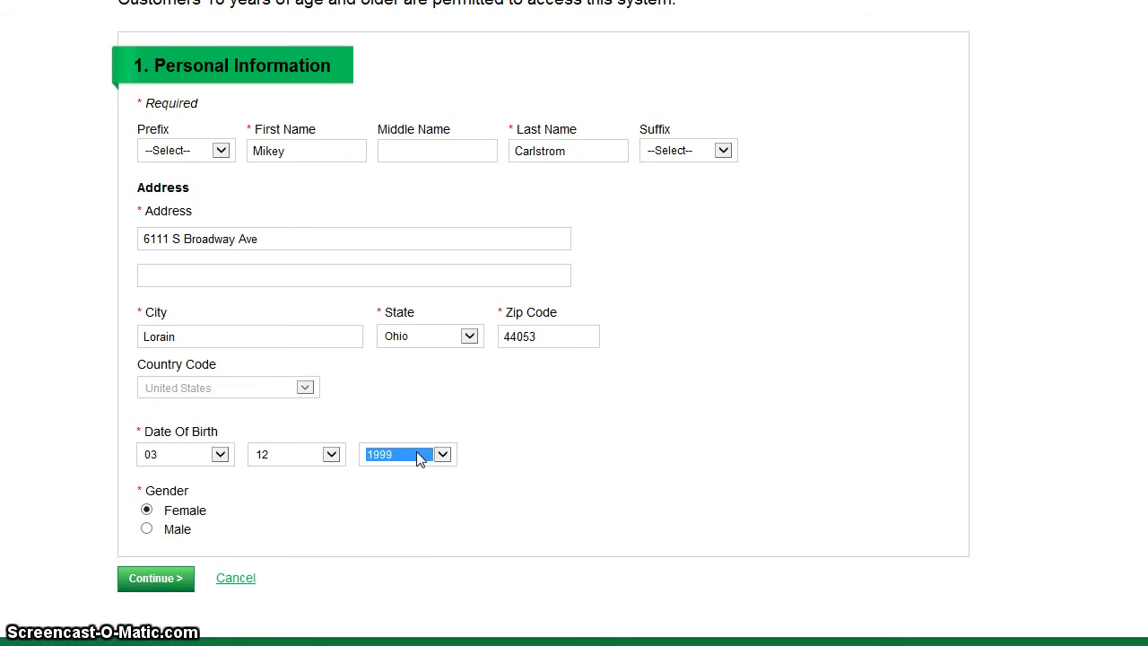
{"action": "left_click", "coordinate": [557, 394]}
{"action": "left_click", "coordinate": [474, 449]}
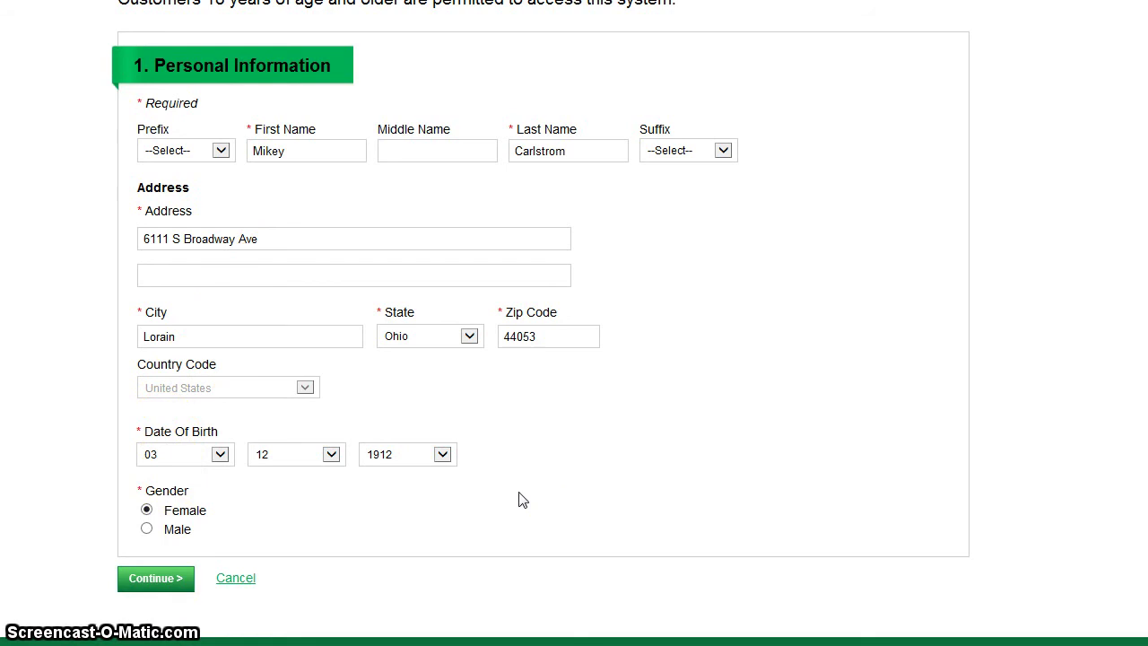
{"action": "left_click", "coordinate": [708, 313]}
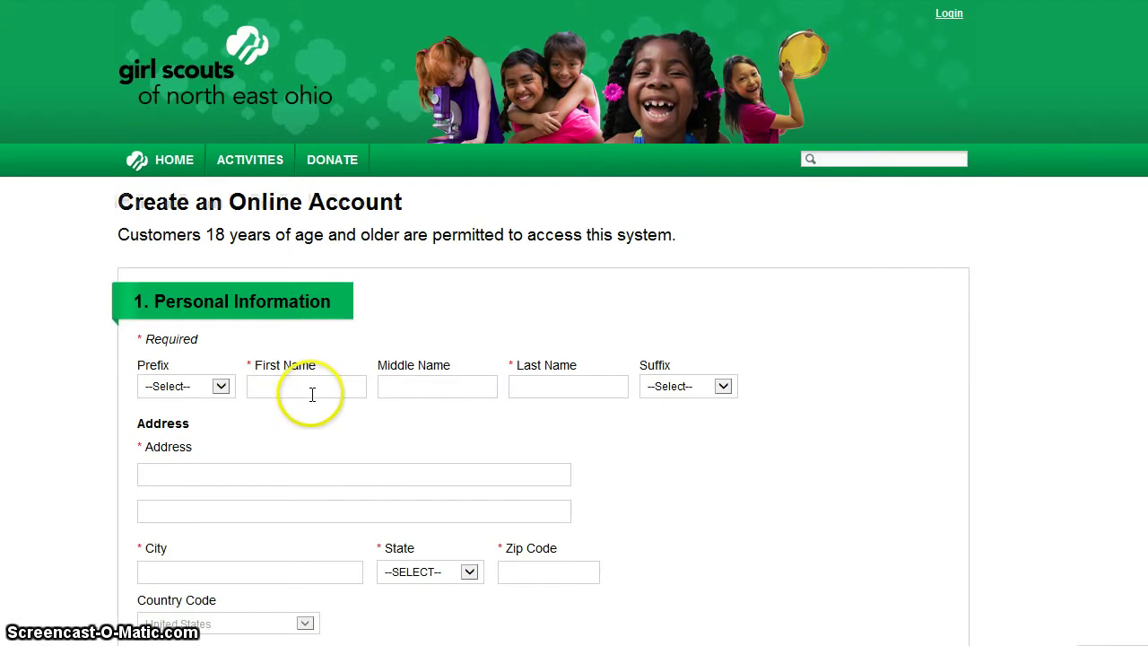
- Re-enter the member's first name, last name and street address
{"action": "left_click", "coordinate": [312, 392]}
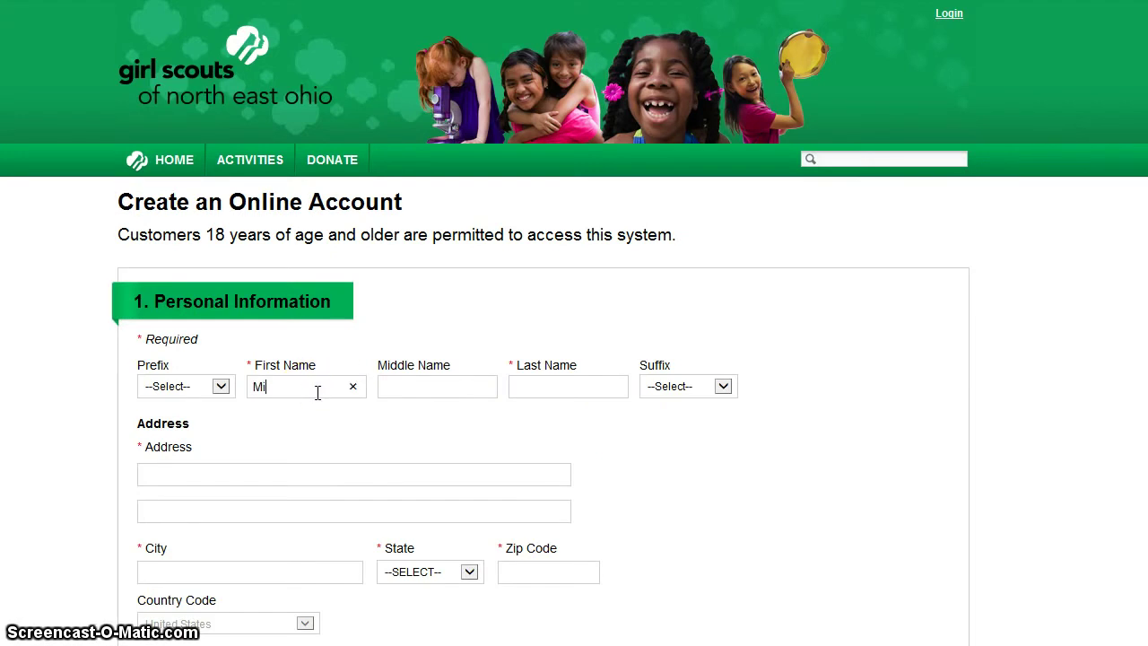
{"action": "key", "text": "Tab"}
{"action": "key", "text": "Tab"}
{"action": "key", "text": "Tab"}
{"action": "type", "text": "One Girl"}
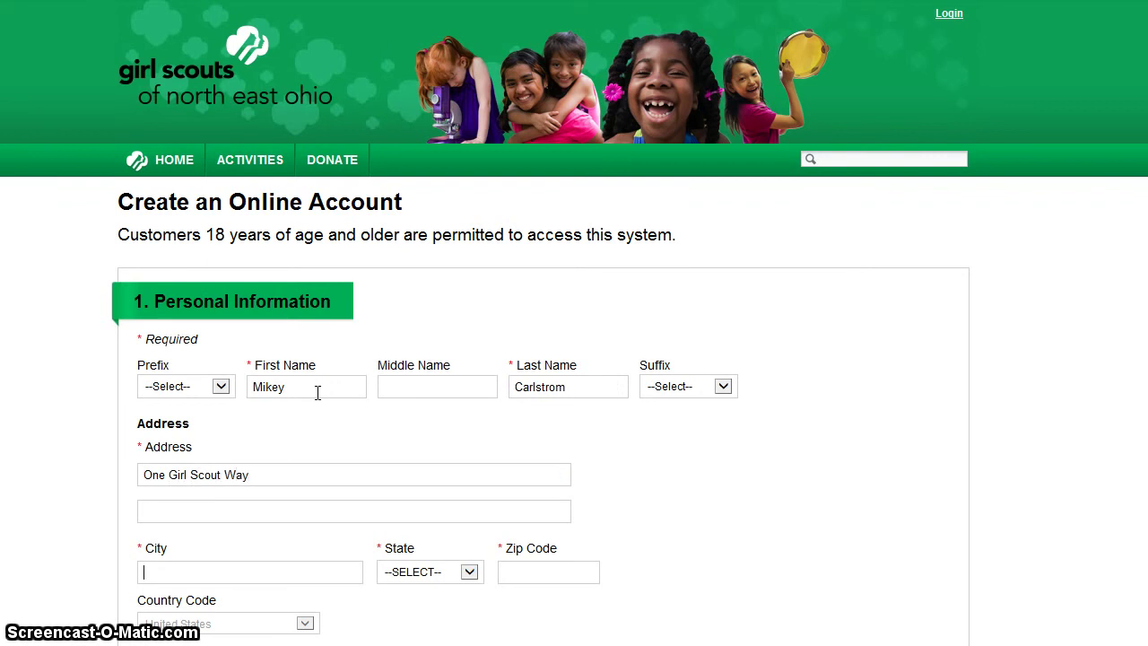
- Choose Ohio as the state, enter the ZIP code and submit the form
{"action": "key", "text": "Tab"}
{"action": "key", "text": "o"}
{"action": "key", "text": "Tab"}
{"action": "type", "text": "44056"}
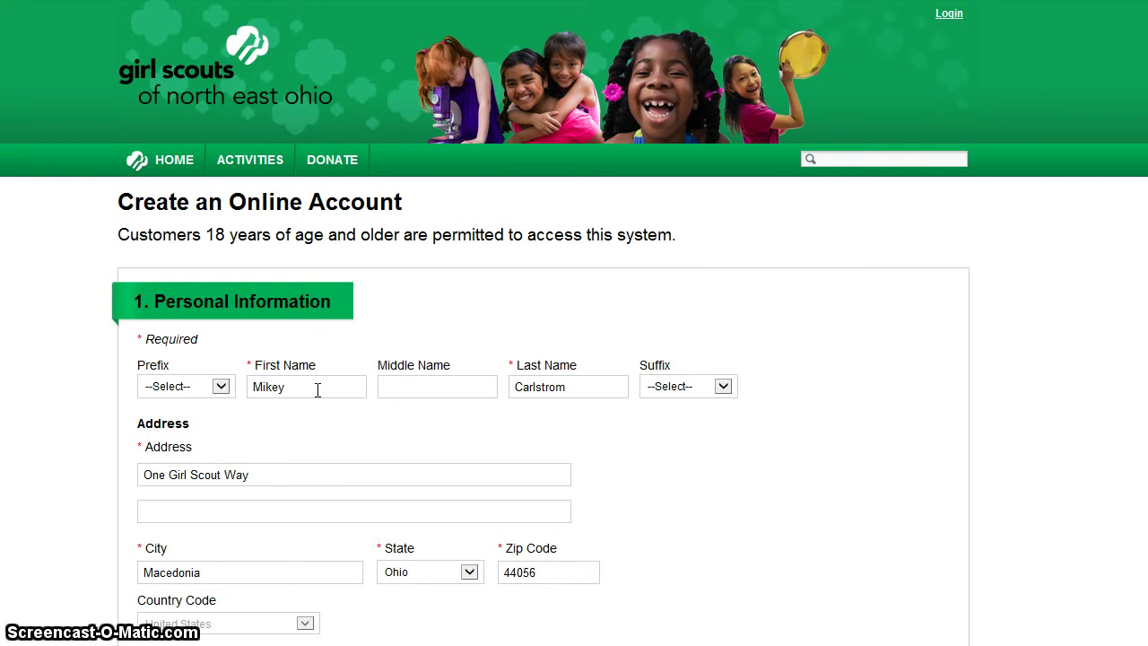
{"action": "scroll", "coordinate": [669, 499], "scroll_direction": "down", "scroll_amount": 3}
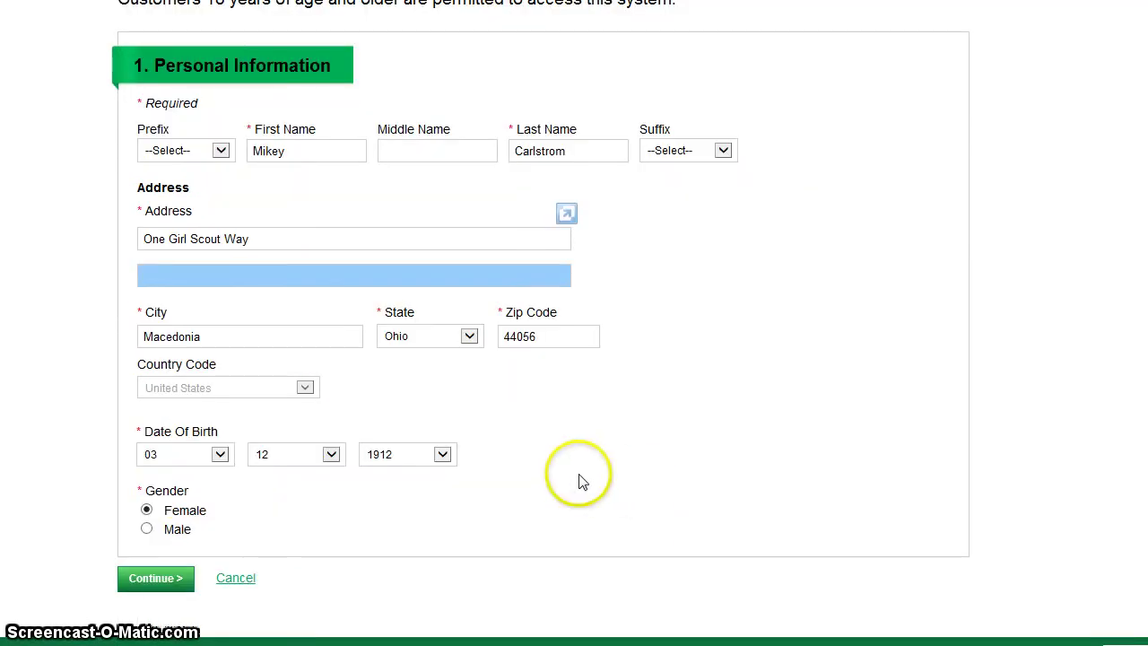
{"action": "left_click", "coordinate": [153, 581]}
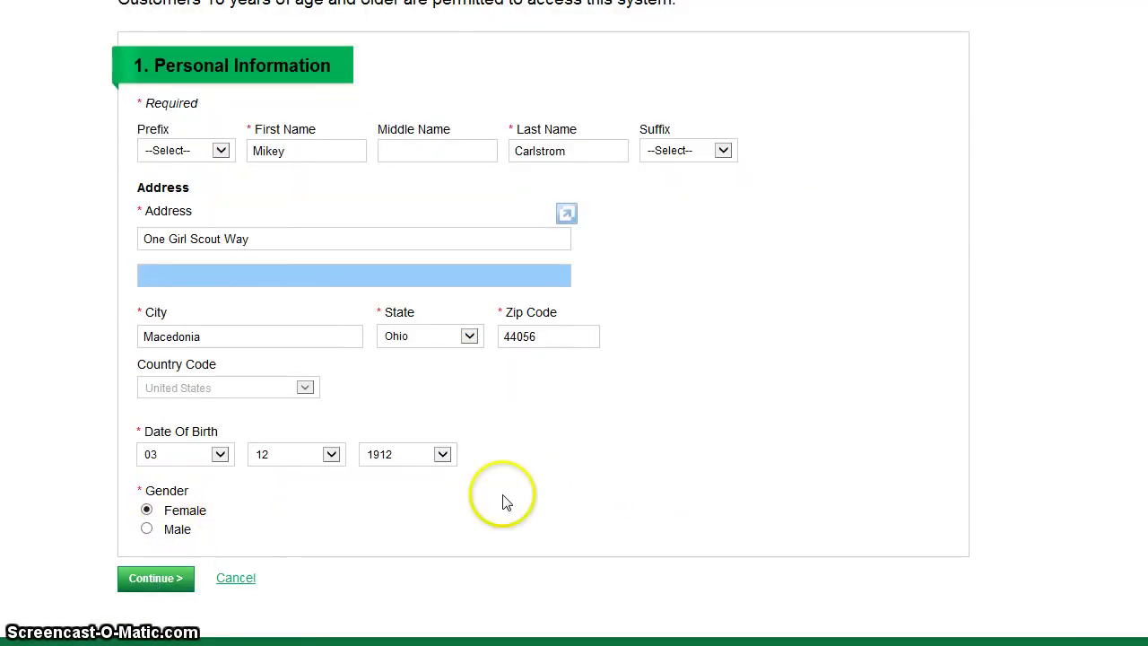
- Open the 'Your Girl Scouts Account' activation e-mail in Outlook
{"action": "left_click", "coordinate": [581, 470]}
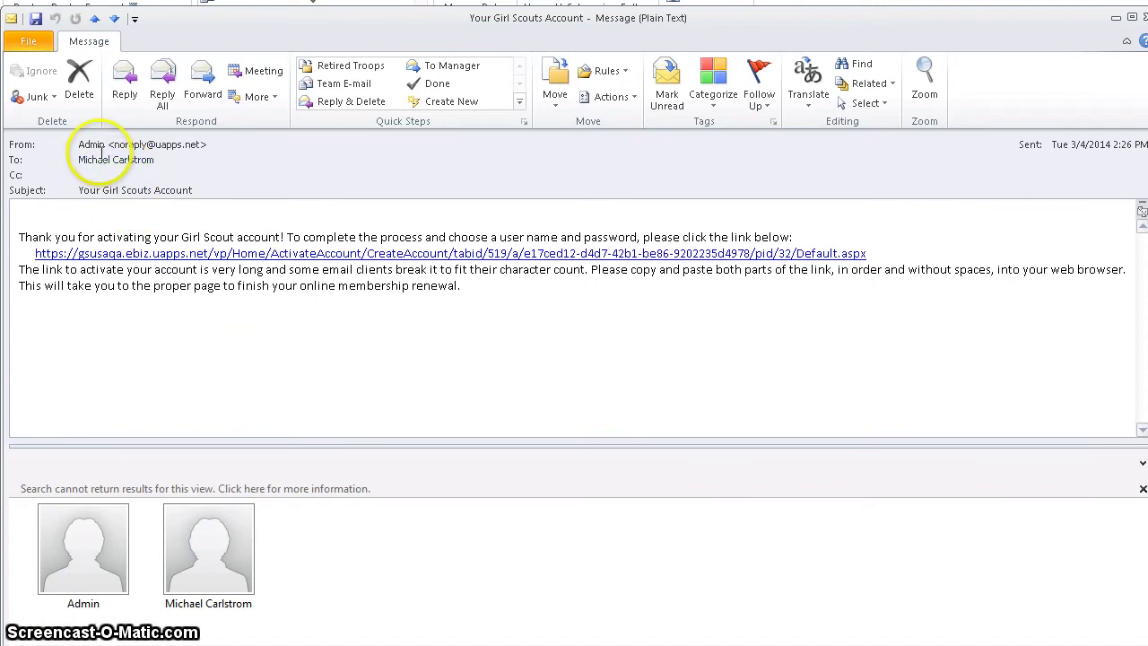
- Copy the e-mail's activation link and open it in Internet Explorer
{"action": "left_click", "coordinate": [90, 144]}
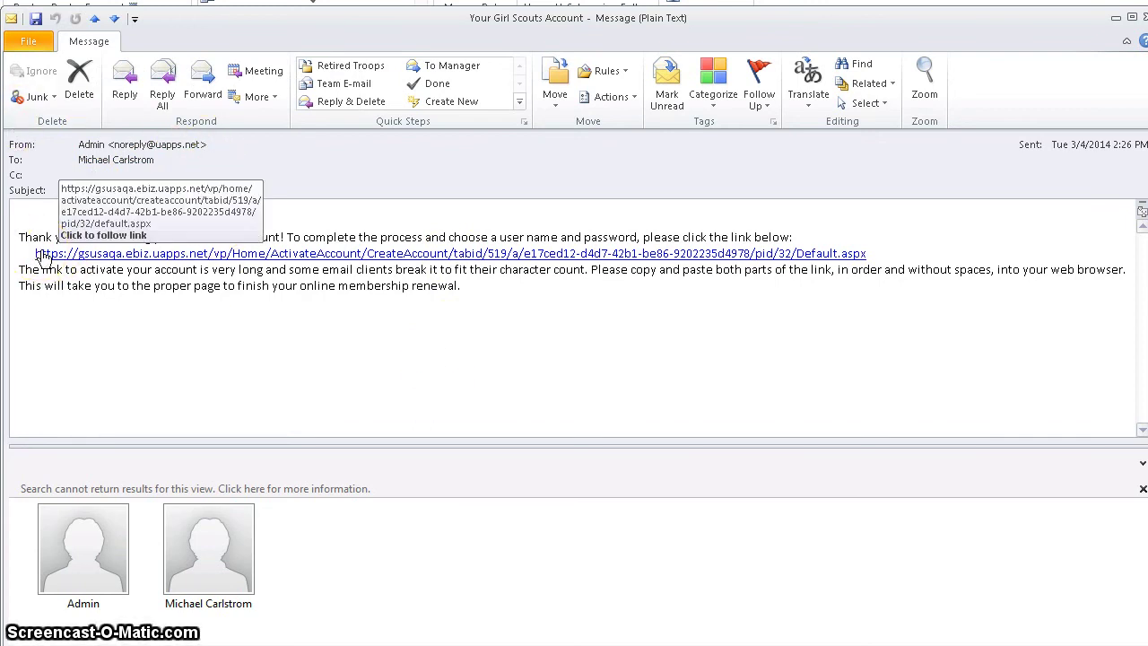
{"action": "left_click_drag", "start_coordinate": [32, 258], "coordinate": [879, 252]}
{"action": "right_click", "coordinate": [879, 251]}
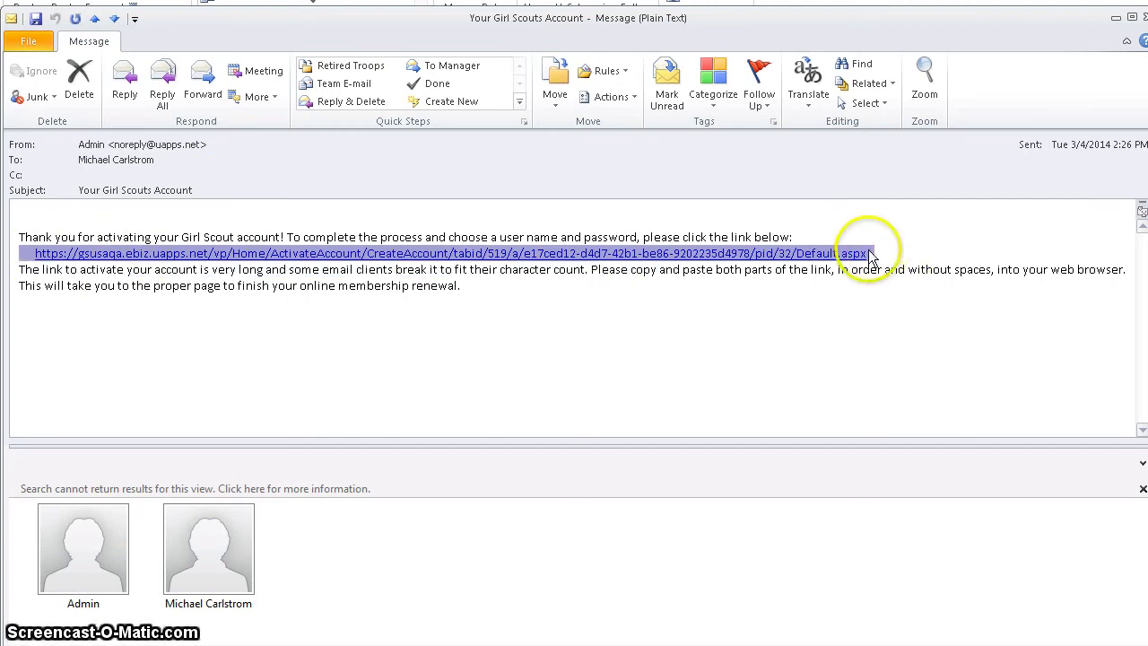
{"action": "left_click", "coordinate": [895, 260]}
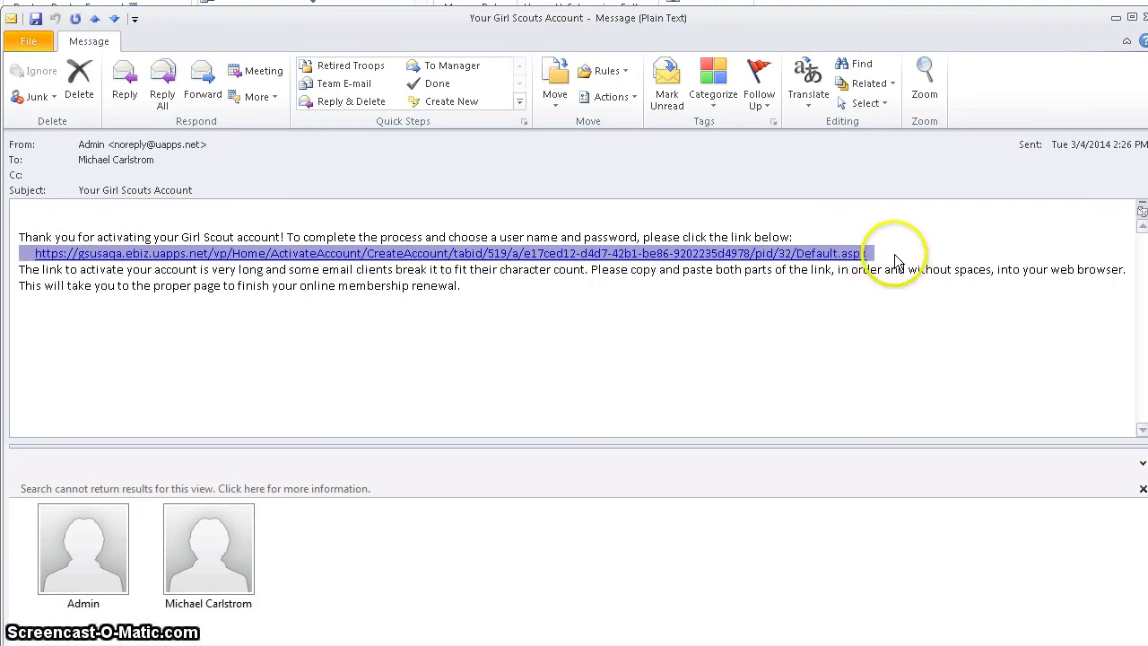
{"action": "left_click", "coordinate": [818, 286]}
{"action": "left_click", "coordinate": [819, 259]}
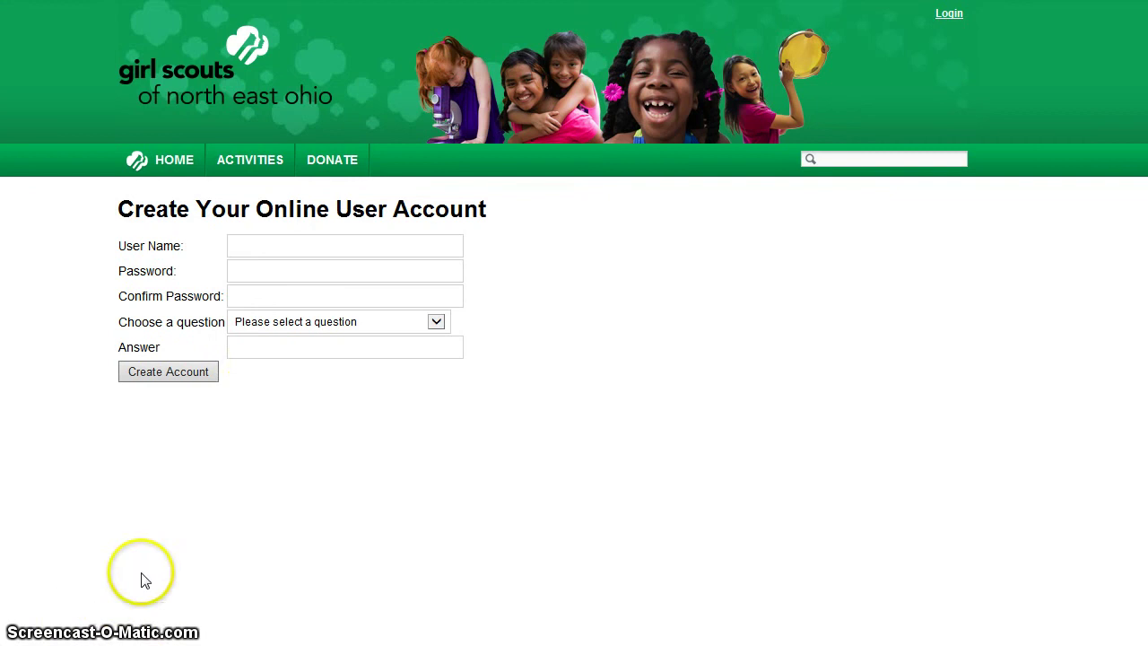
- Enter a user name and password, answer the best-friend security question, and create the account
{"action": "left_click", "coordinate": [273, 285]}
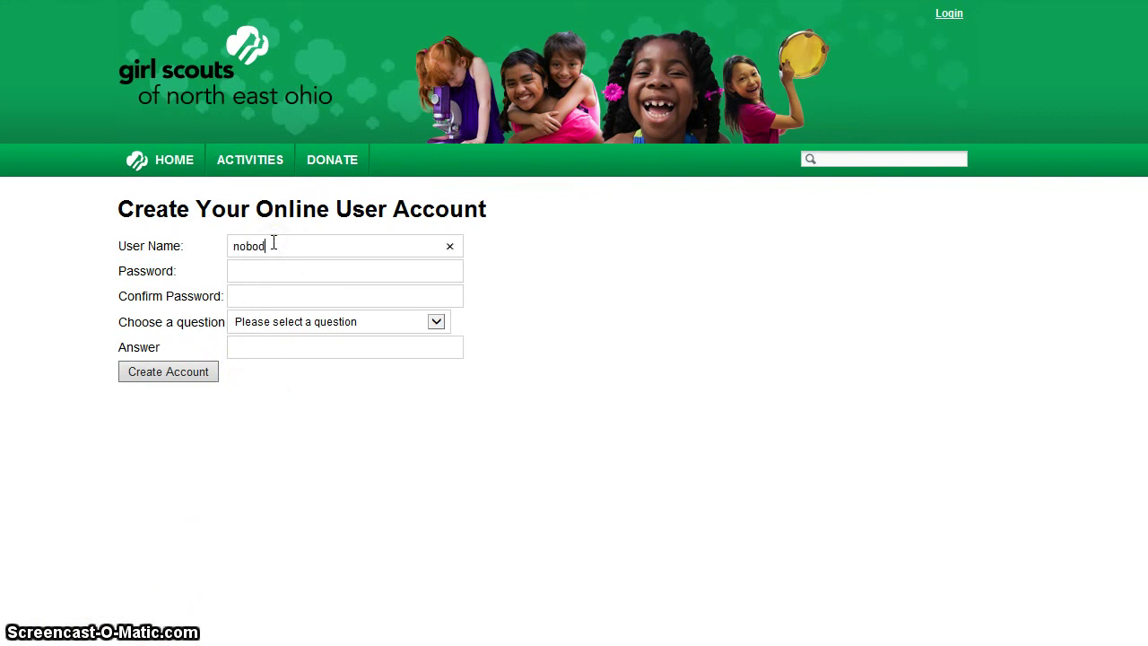
{"action": "type", "text": "nobodyelseisusingit"}
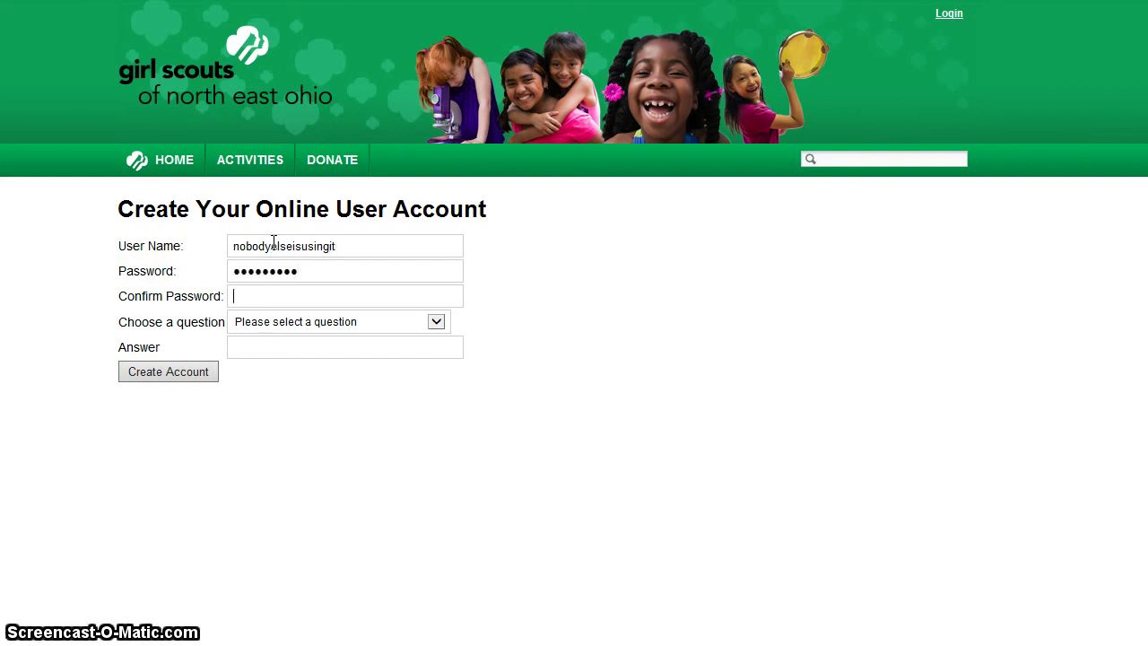
{"action": "type", "text": "*******"}
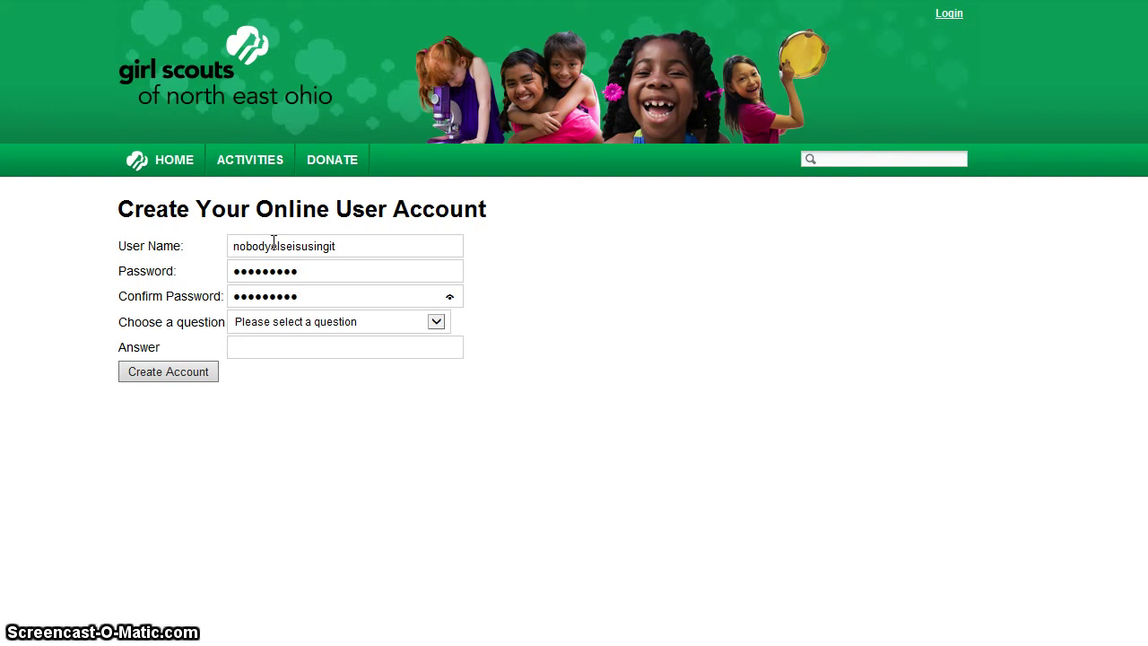
{"action": "left_click", "coordinate": [436, 321]}
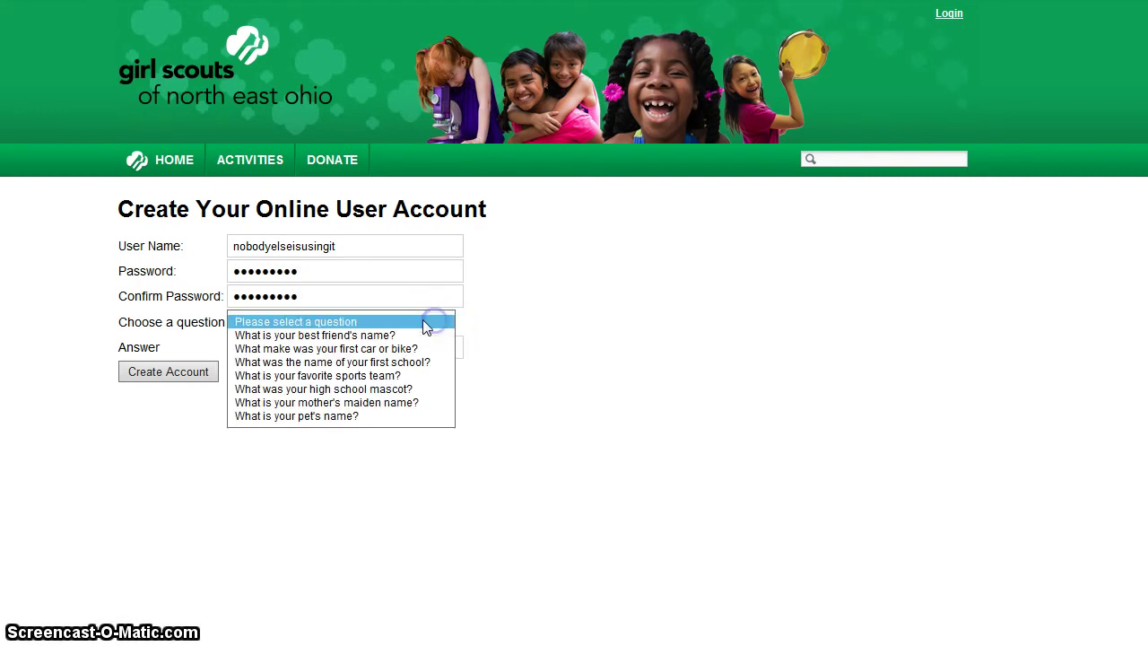
{"action": "left_click", "coordinate": [403, 336]}
{"action": "left_click", "coordinate": [321, 345]}
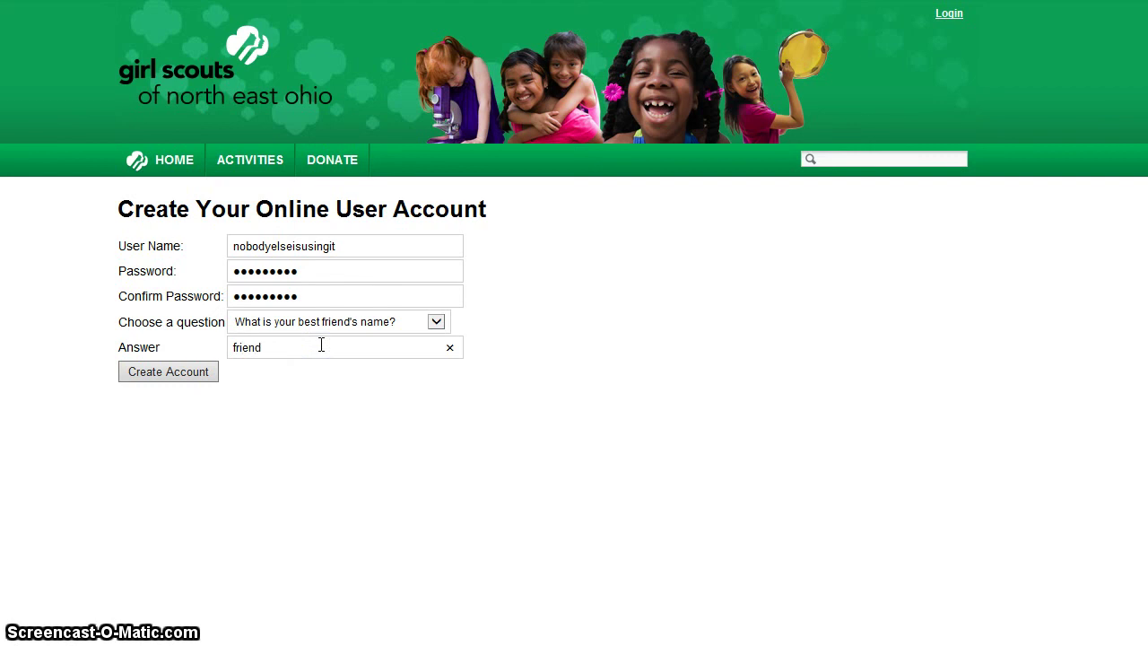
{"action": "left_click", "coordinate": [199, 371]}
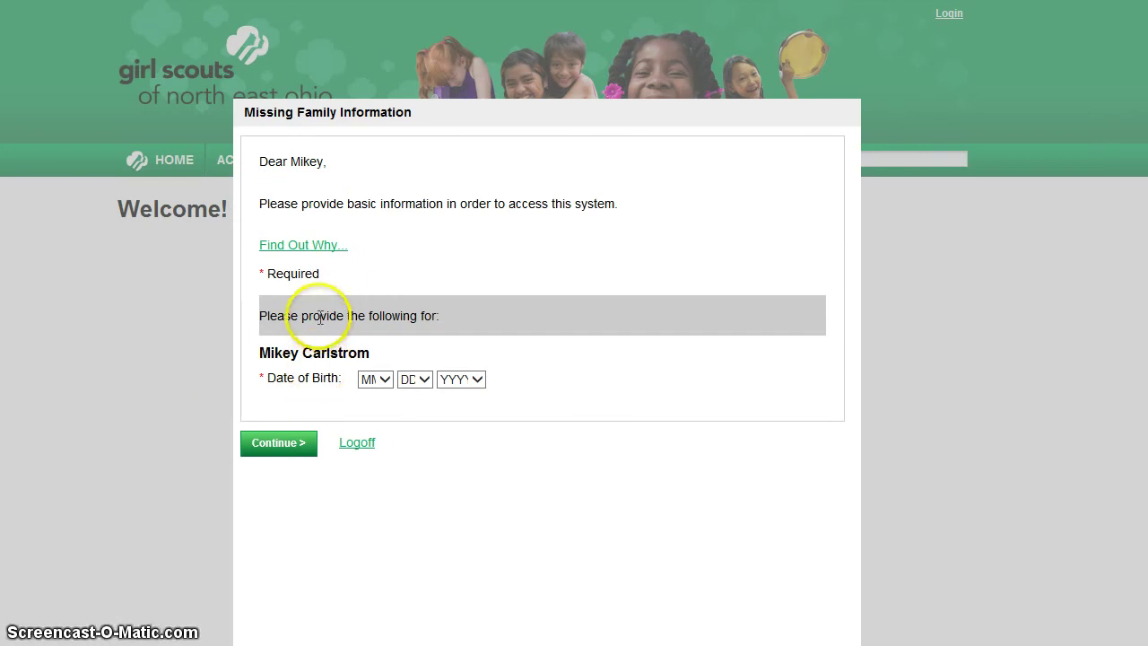
- Enter the date of birth 03/12/1912 in the Missing Family Information dialog and continue
{"action": "left_click", "coordinate": [384, 382]}
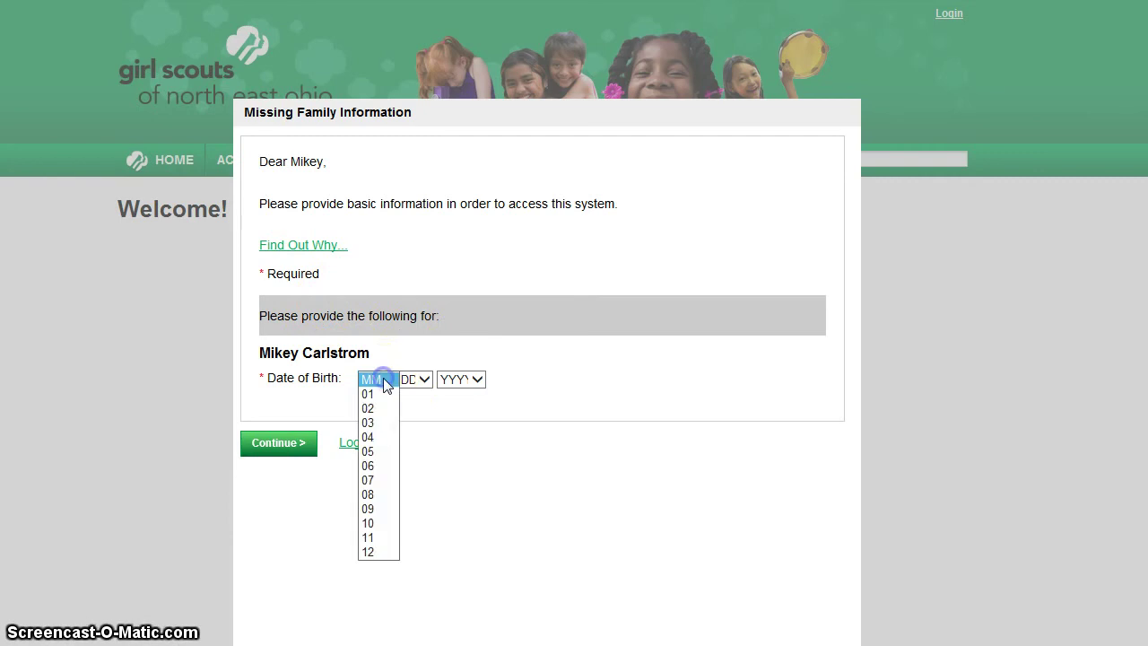
{"action": "left_click", "coordinate": [383, 421]}
{"action": "left_click", "coordinate": [411, 380]}
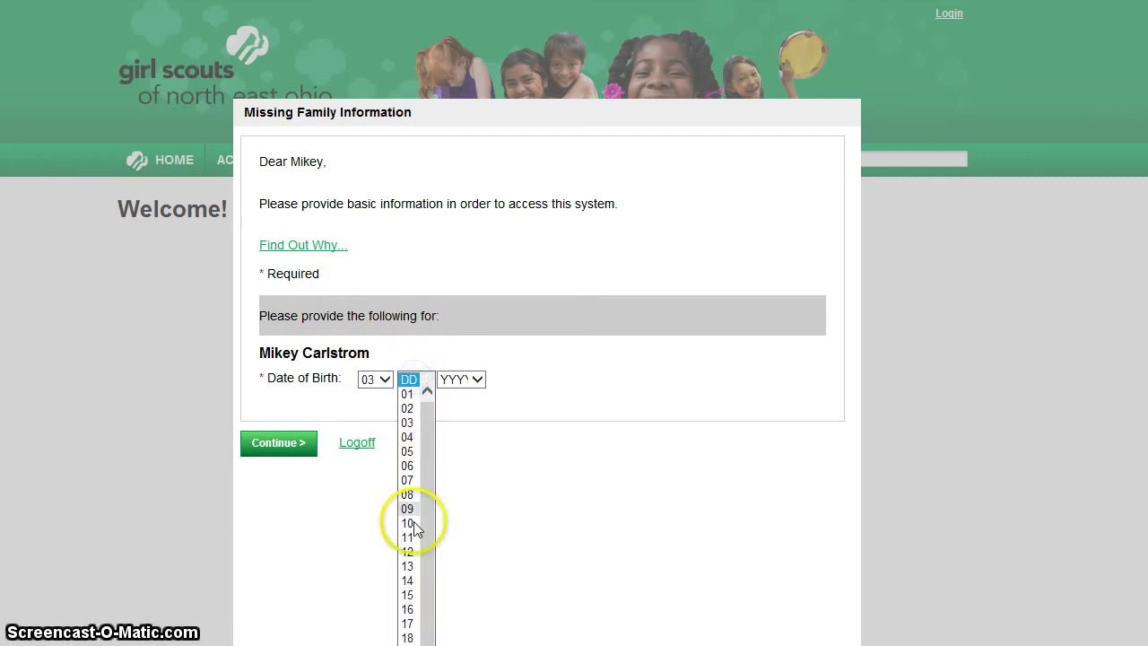
{"action": "left_click", "coordinate": [408, 551]}
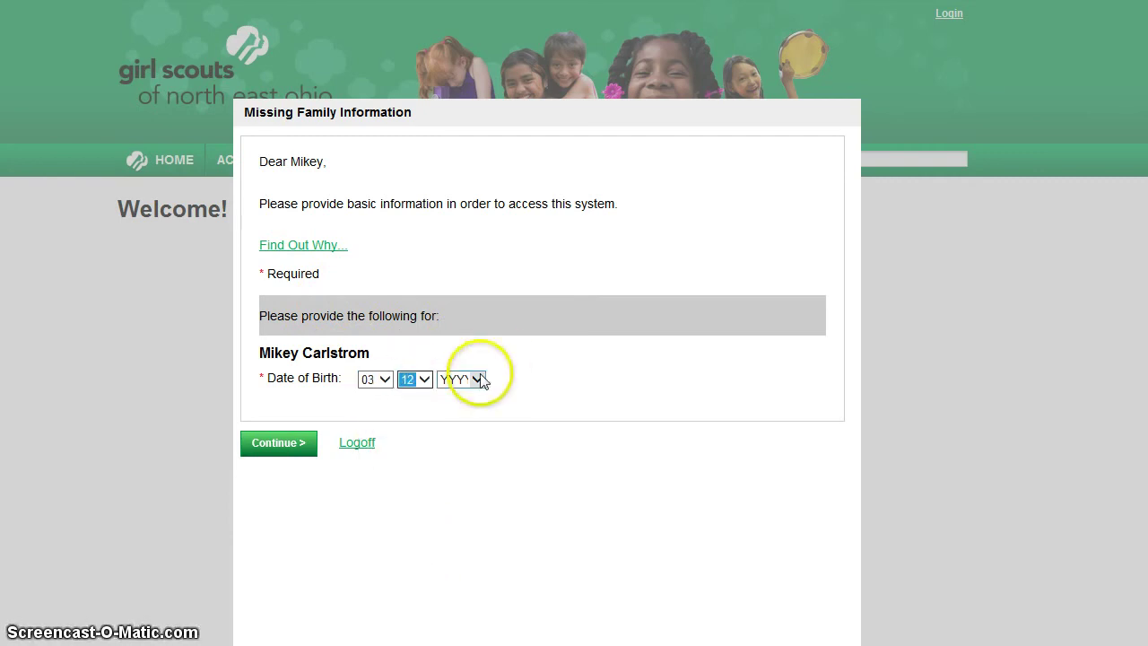
{"action": "left_click", "coordinate": [479, 379]}
{"action": "left_click_drag", "start_coordinate": [479, 410], "coordinate": [471, 644]}
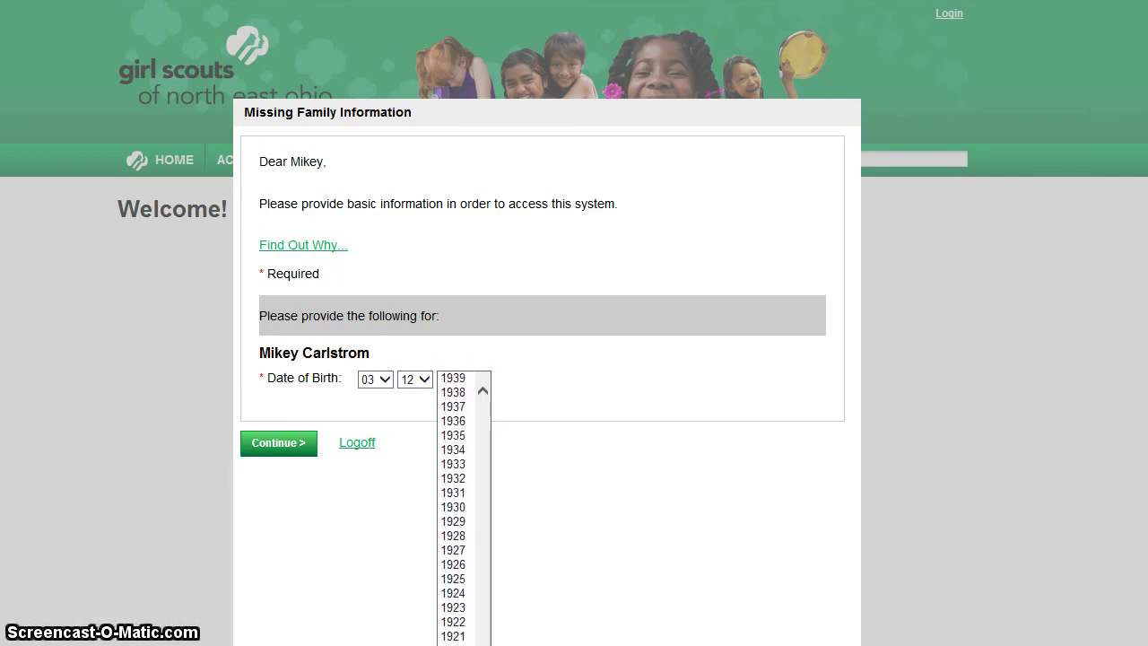
{"action": "left_click", "coordinate": [457, 645]}
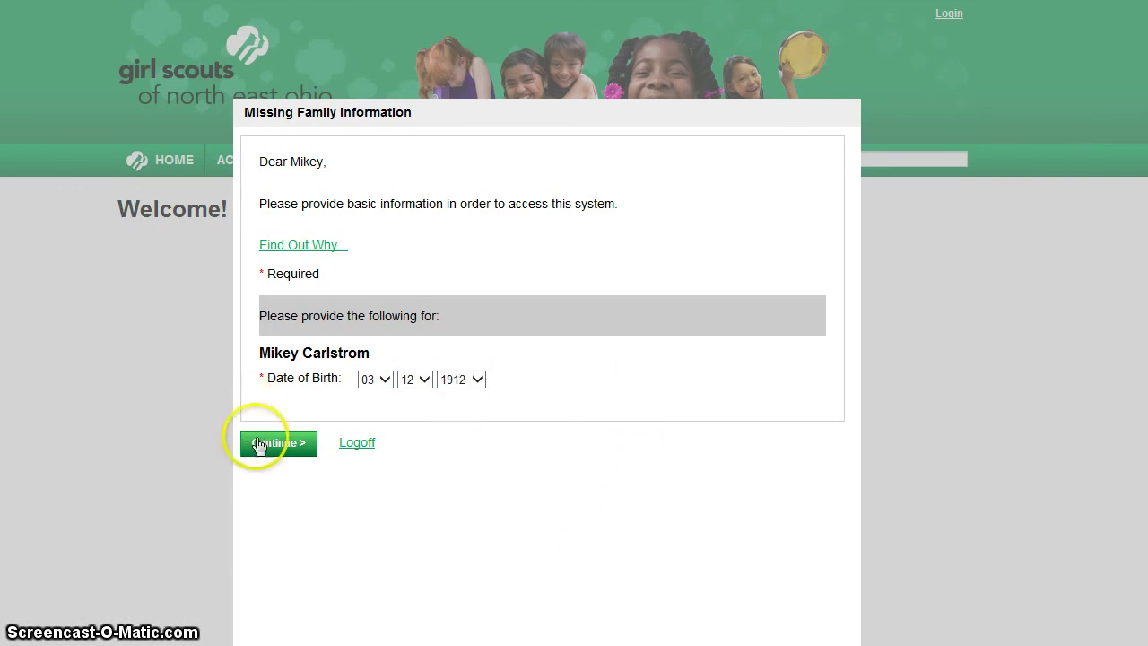
{"action": "left_click", "coordinate": [267, 445]}
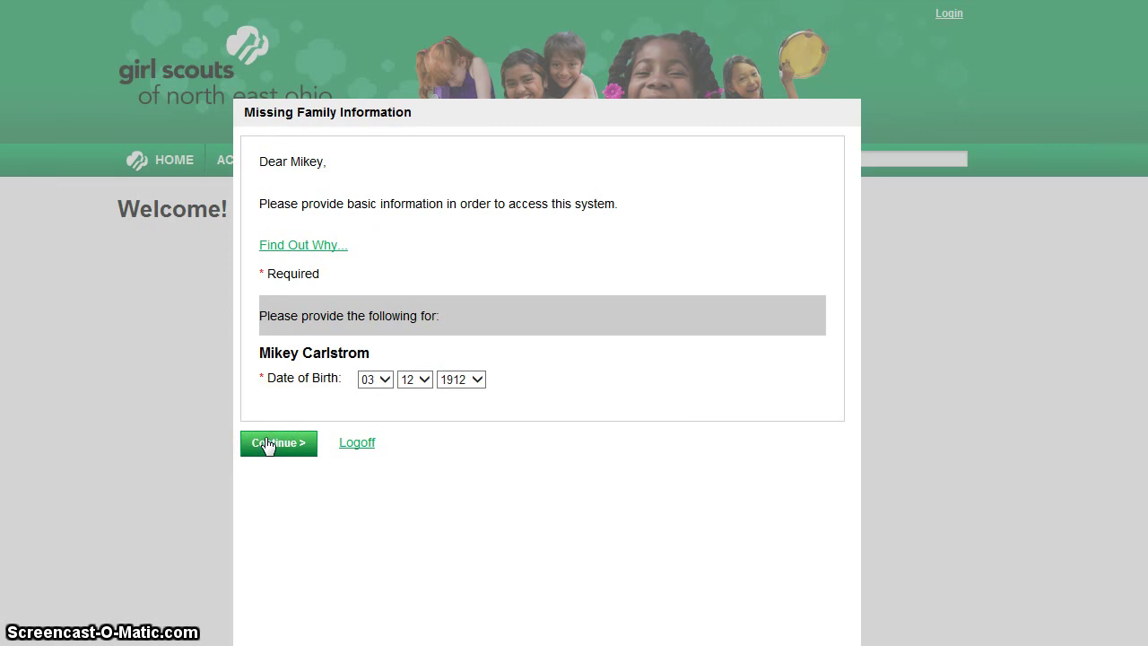
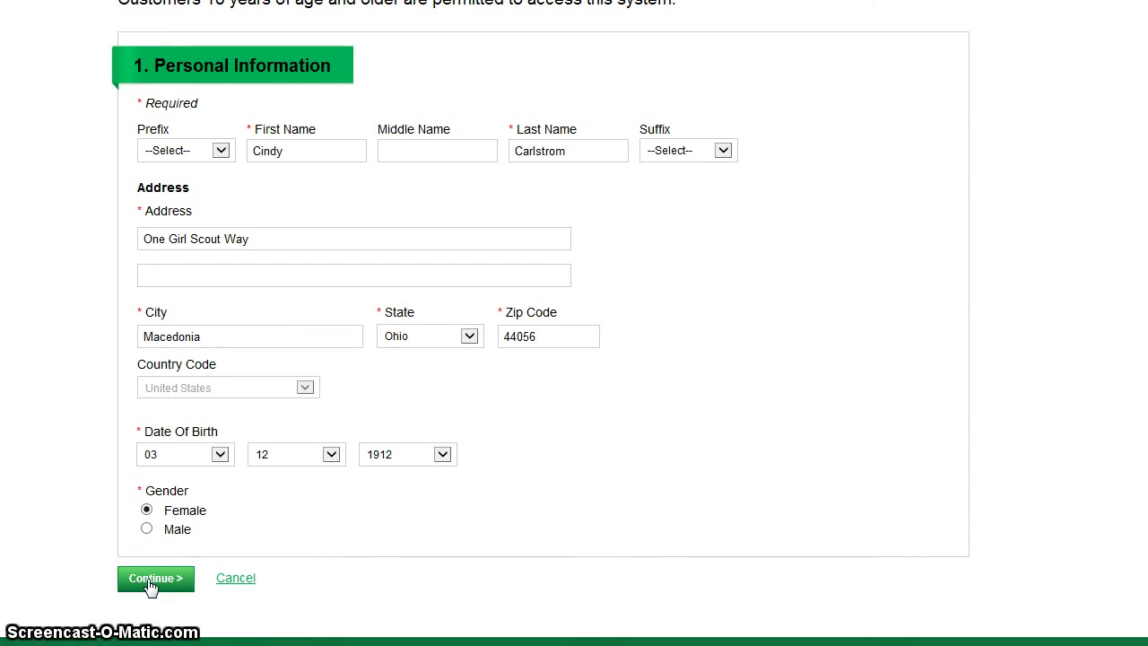
- Continue past the personal information and confirm the Welcome to Girl Scouts dialog for a new profile
{"action": "left_click", "coordinate": [150, 580]}
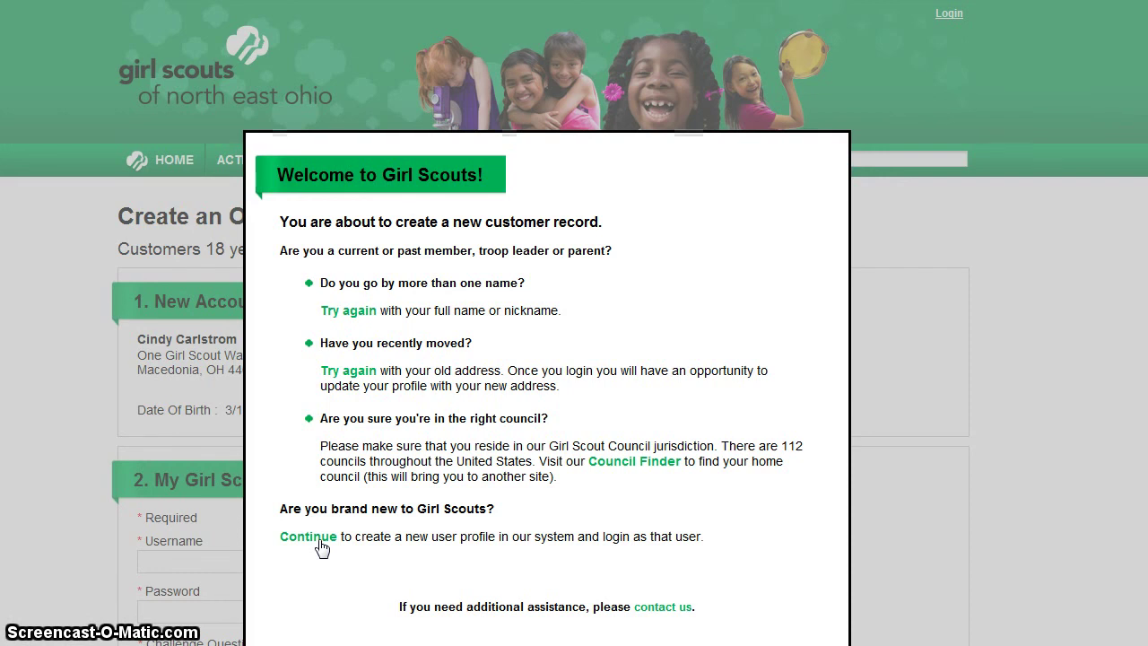
{"action": "left_click", "coordinate": [309, 537]}
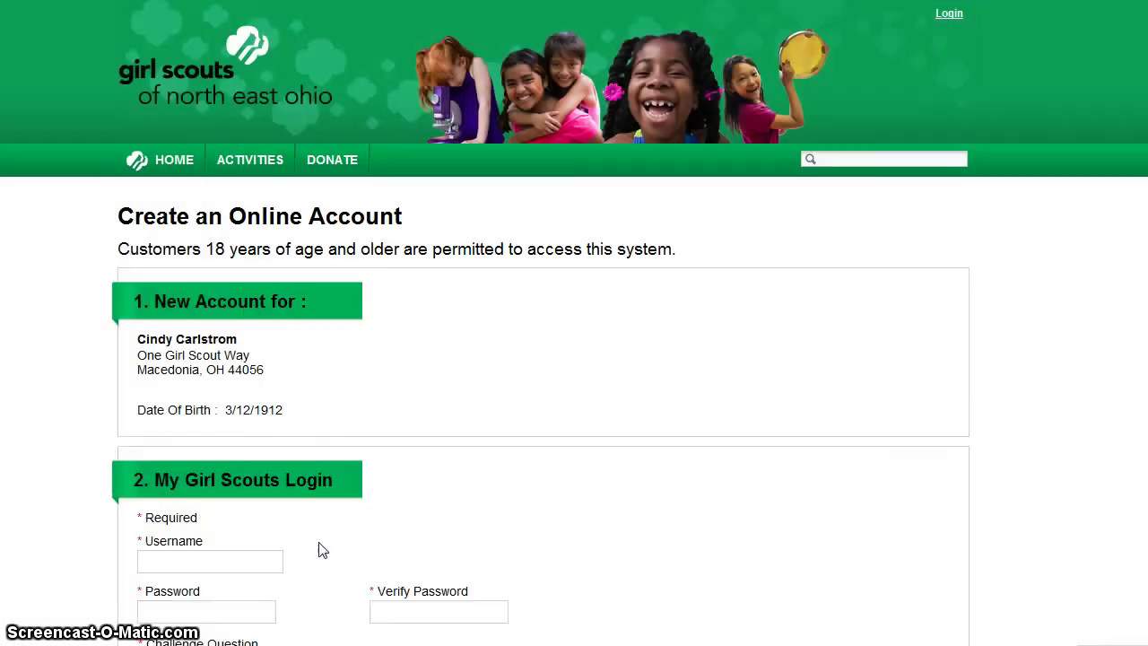
- Enter the new account's username and matching password
{"action": "scroll", "coordinate": [456, 351], "scroll_direction": "down", "scroll_amount": 3}
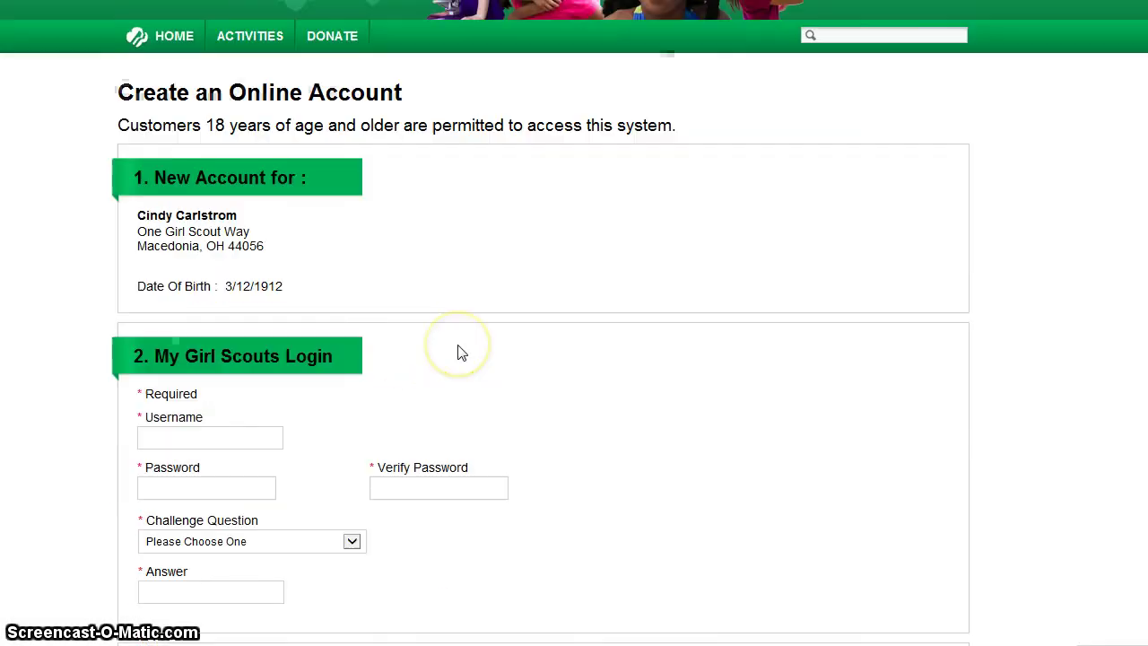
{"action": "scroll", "coordinate": [457, 350], "scroll_direction": "down", "scroll_amount": 3}
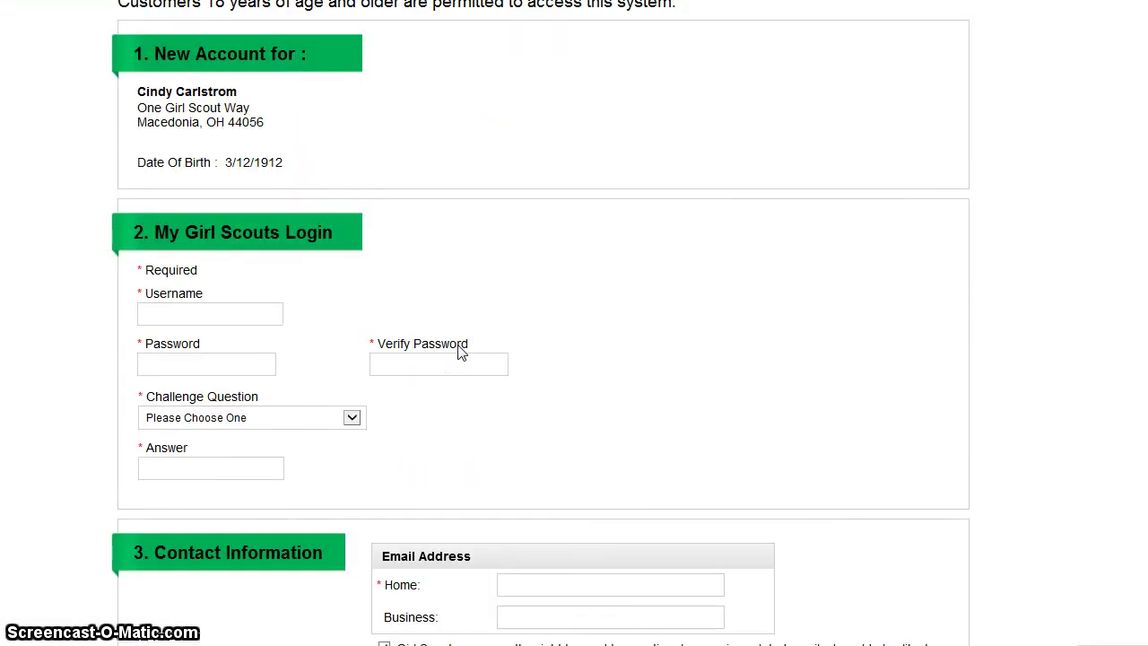
{"action": "left_click", "coordinate": [225, 312]}
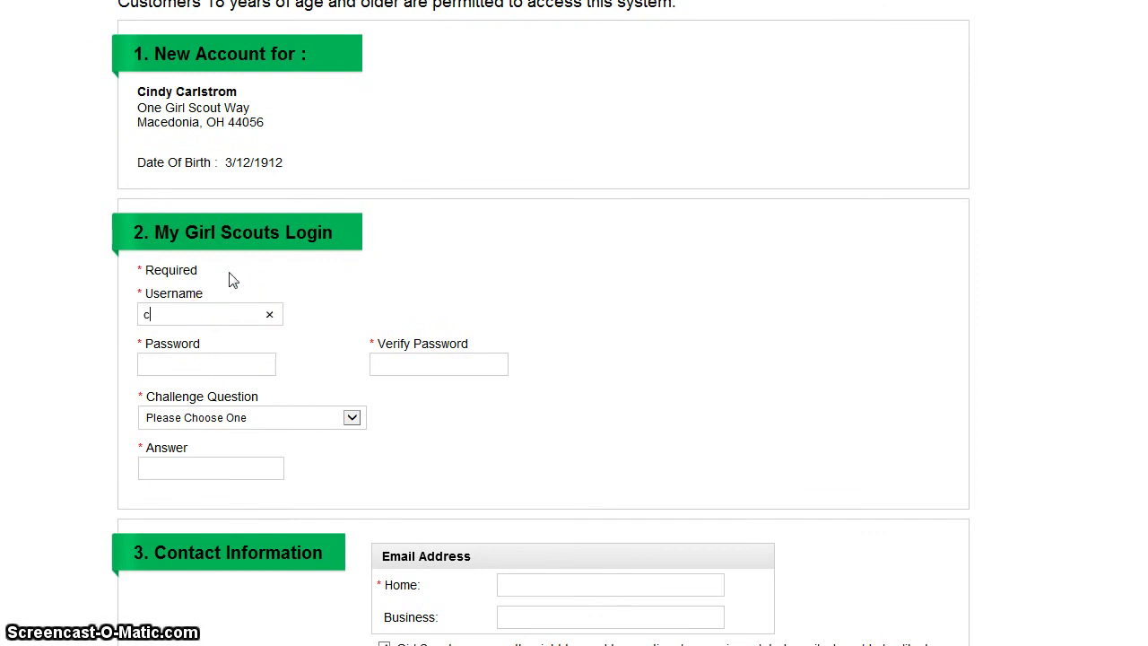
{"action": "key", "text": "Tab"}
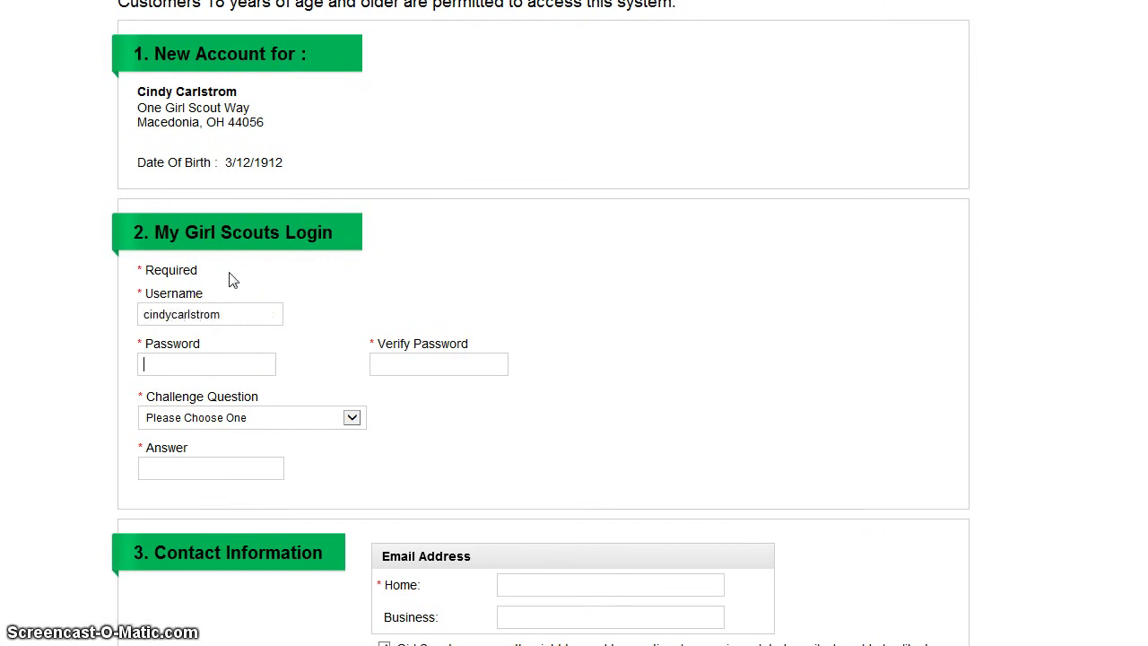
{"action": "type", "text": "•••••"}
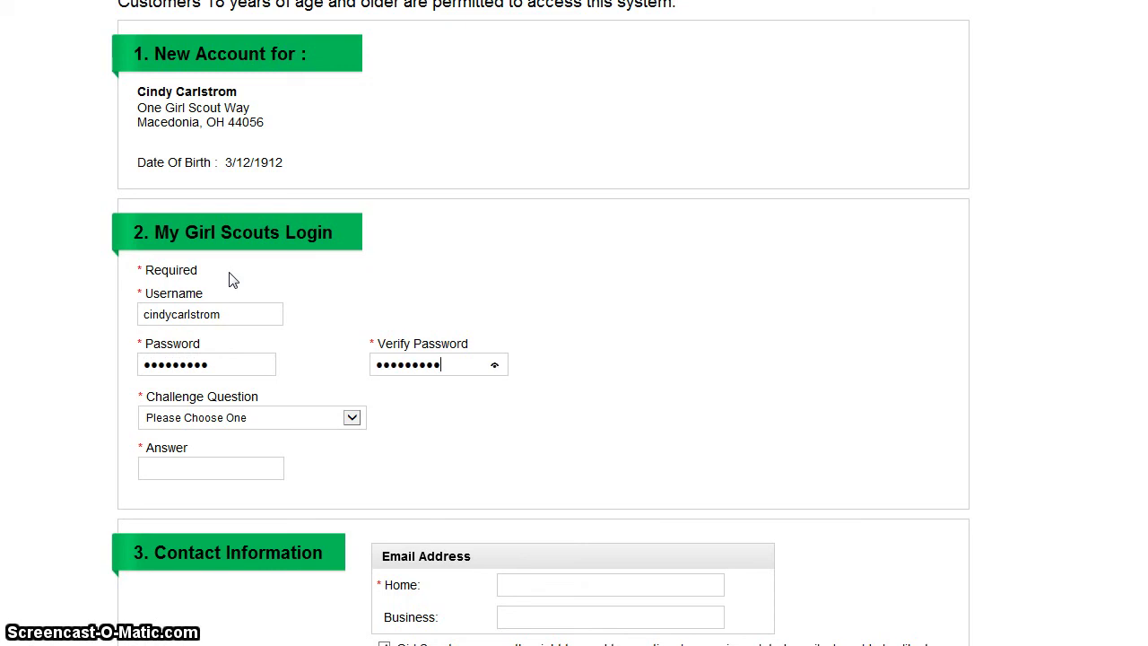
- Choose 'What is your pet's name?' as the challenge question and enter its answer
{"action": "left_click", "coordinate": [352, 417]}
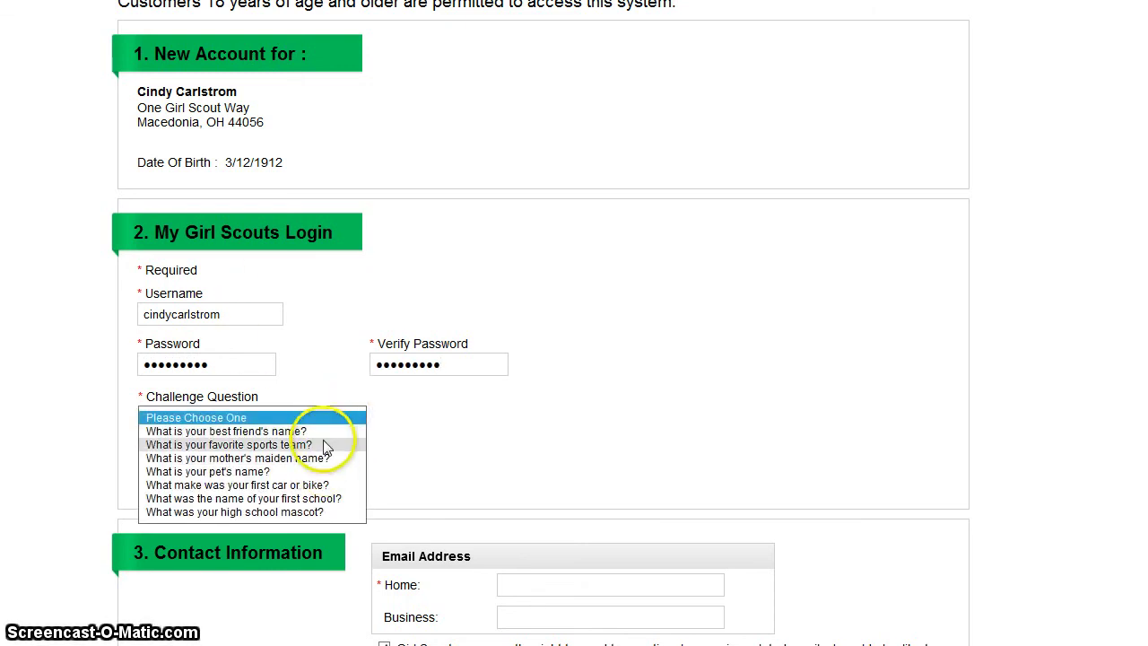
{"action": "left_click", "coordinate": [327, 471]}
{"action": "left_click", "coordinate": [244, 468]}
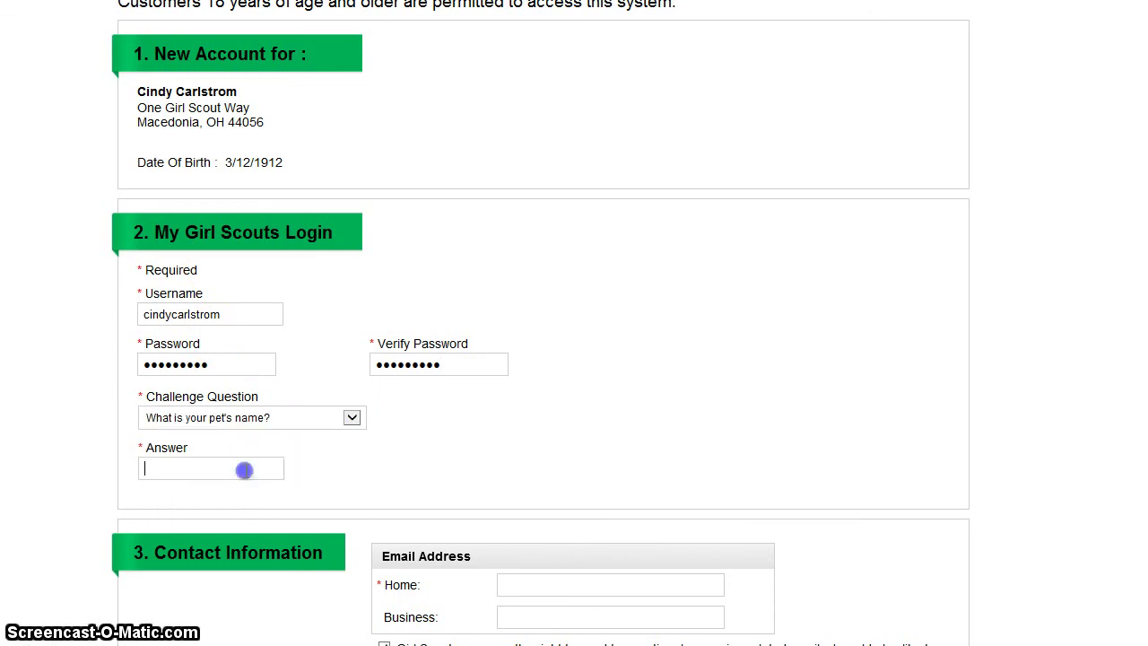
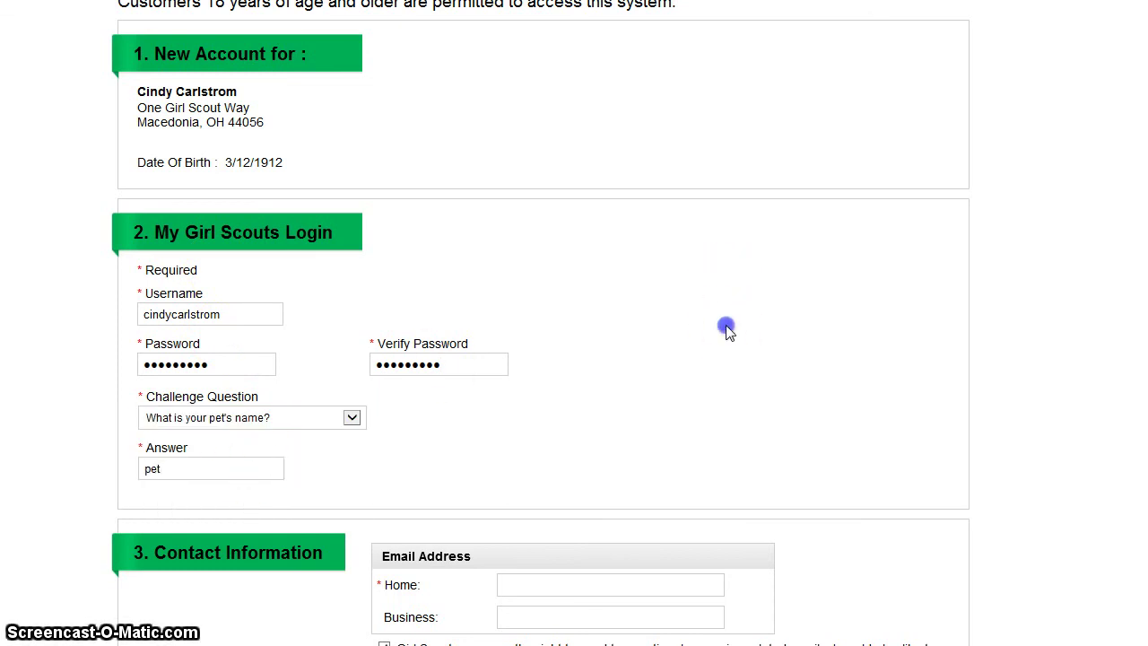
{"action": "scroll", "coordinate": [725, 327], "scroll_direction": "down", "scroll_amount": 4}
{"action": "left_click", "coordinate": [531, 208]}
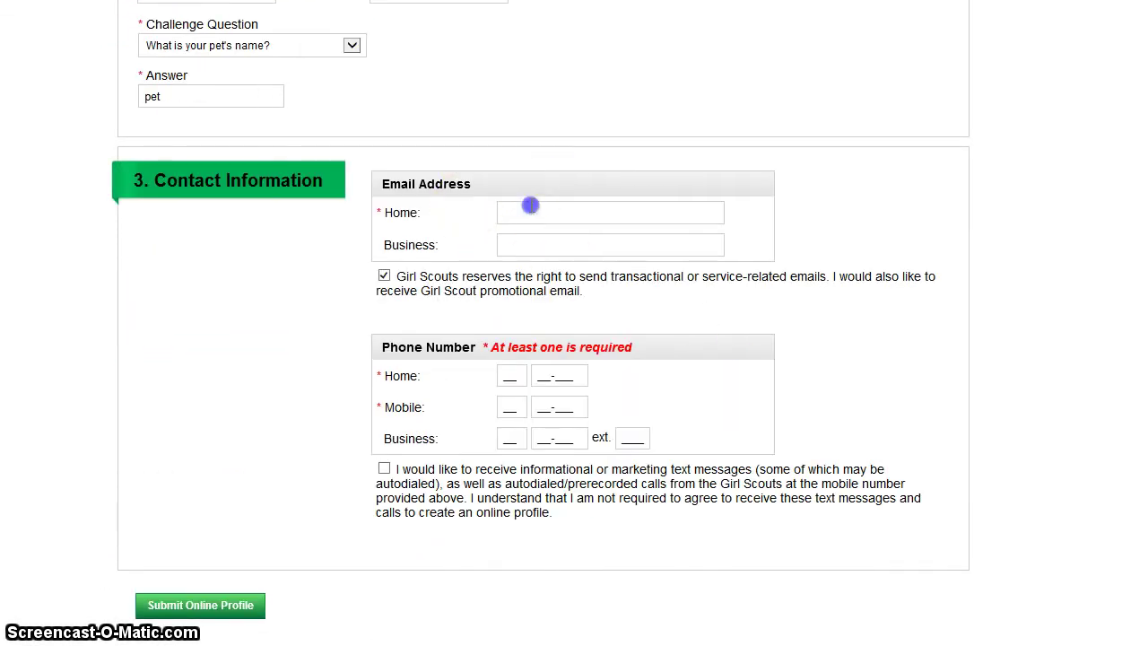
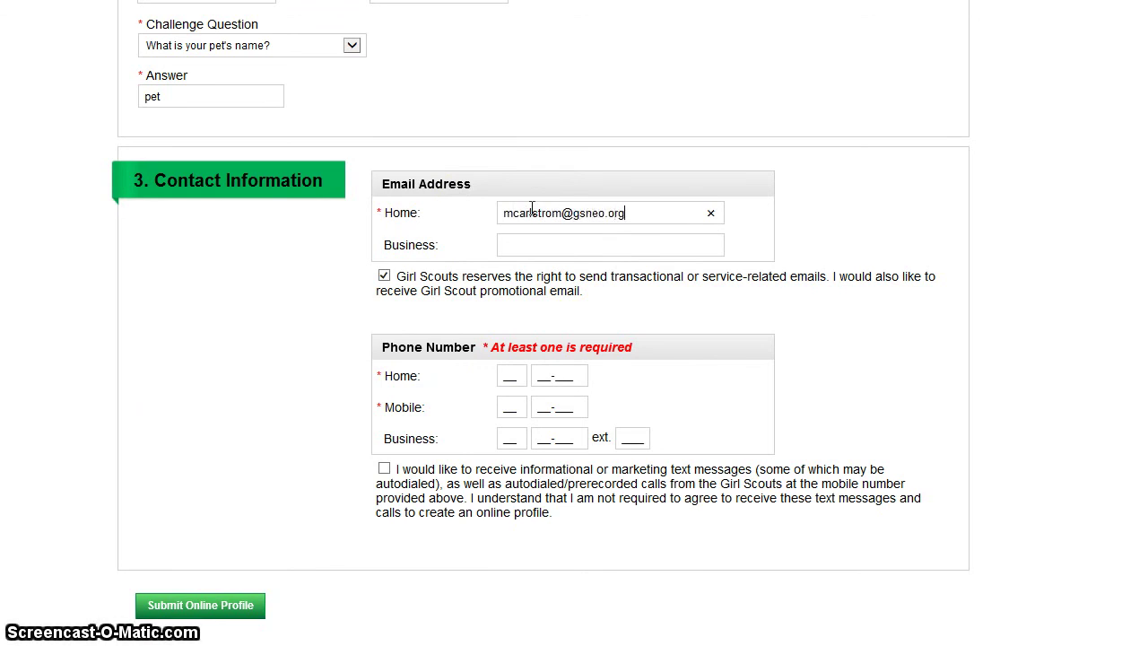
- Fill in the home e-mail address and the home phone number
{"action": "key", "text": "Tab"}
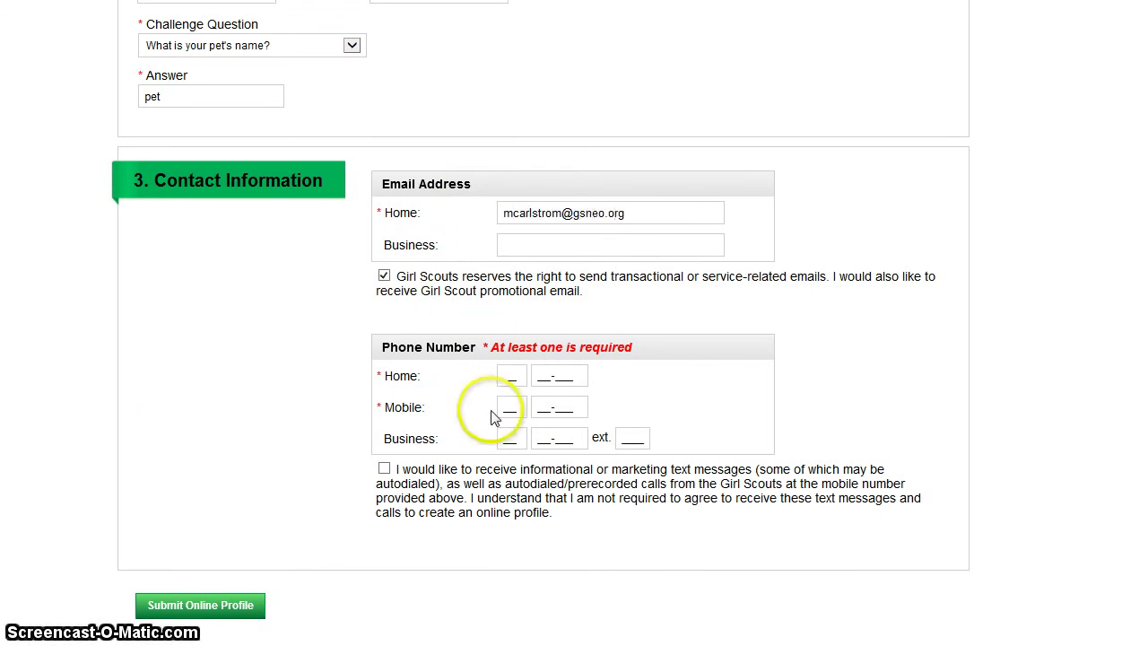
{"action": "left_click", "coordinate": [508, 376]}
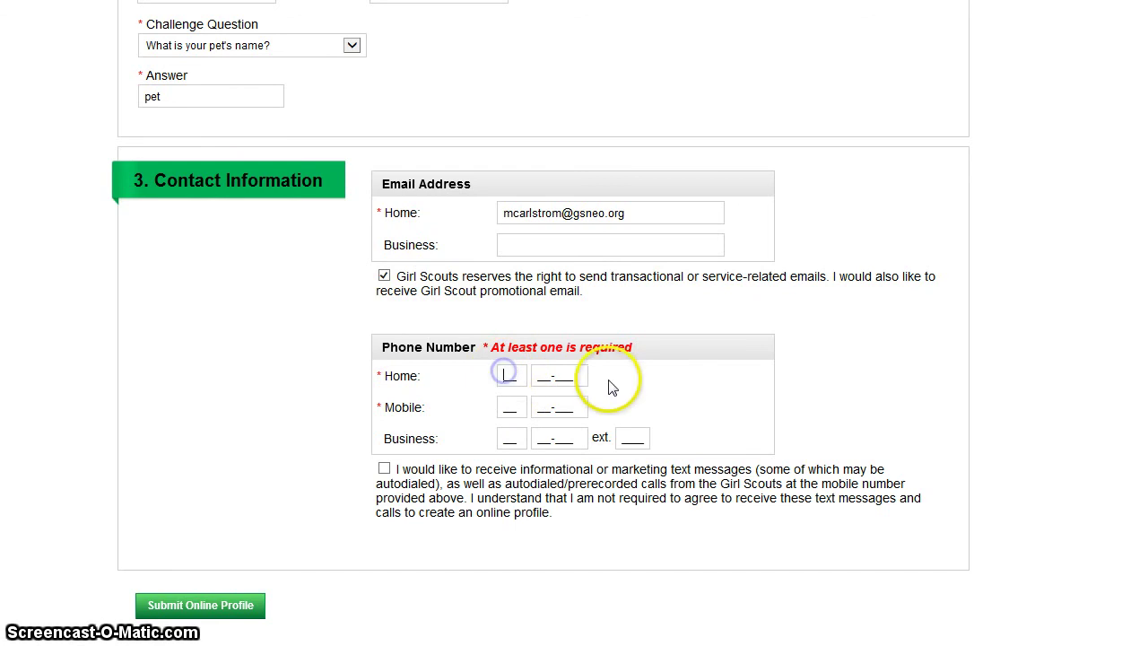
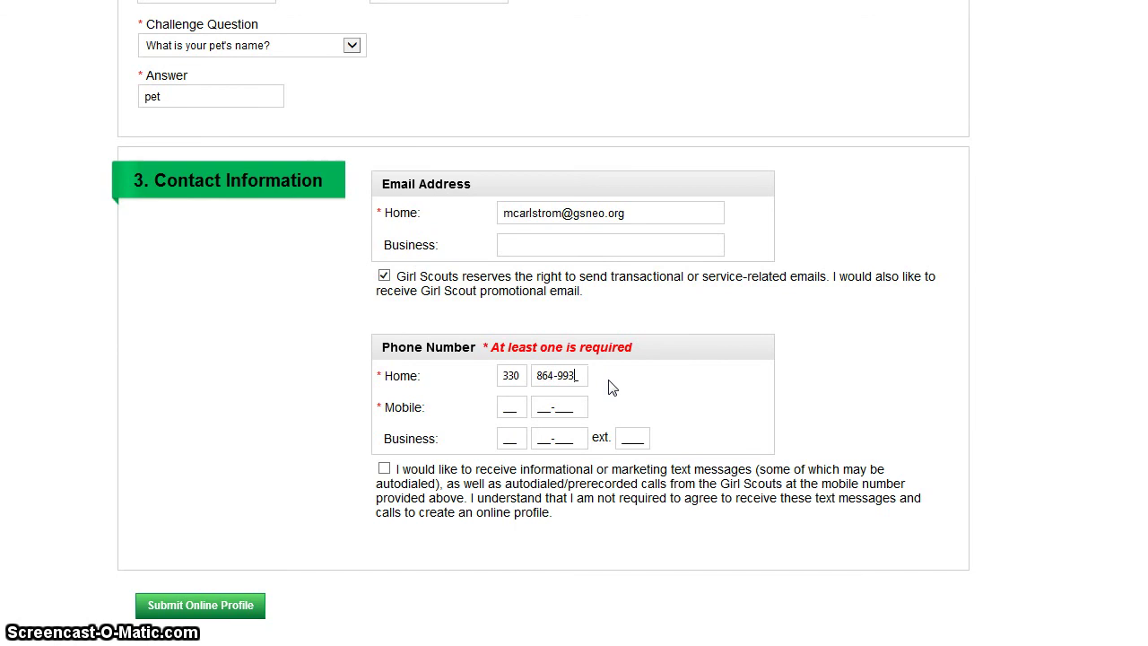
{"action": "left_click", "coordinate": [553, 372]}
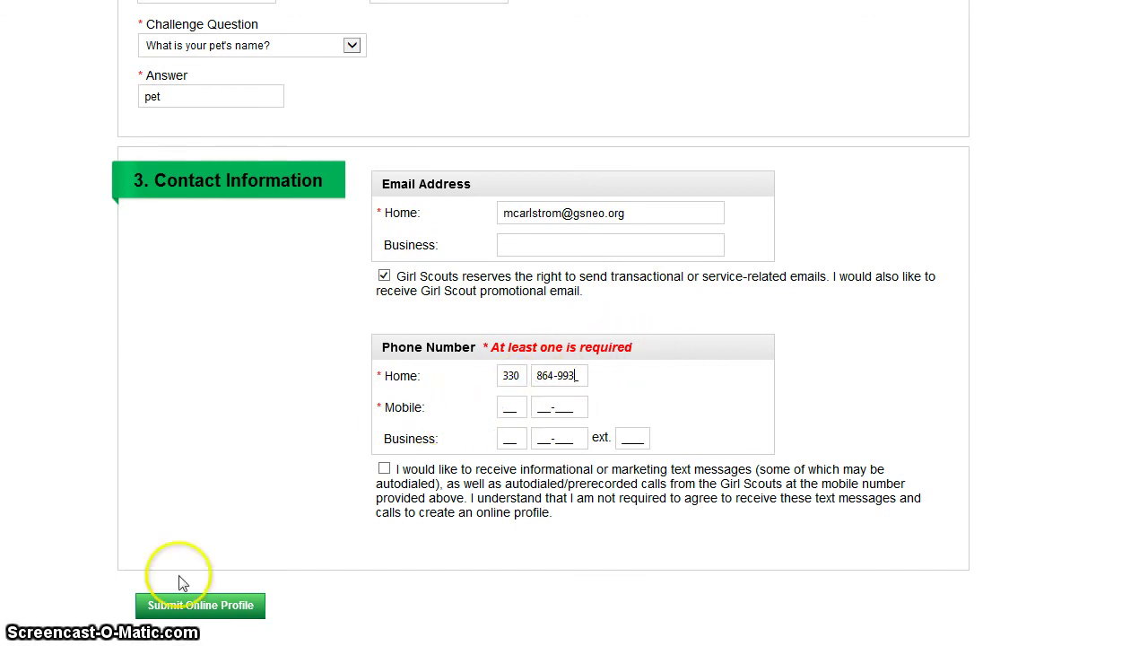
- Submit the online profile, complete the missing phone digit, and resubmit
{"action": "left_click", "coordinate": [188, 603]}
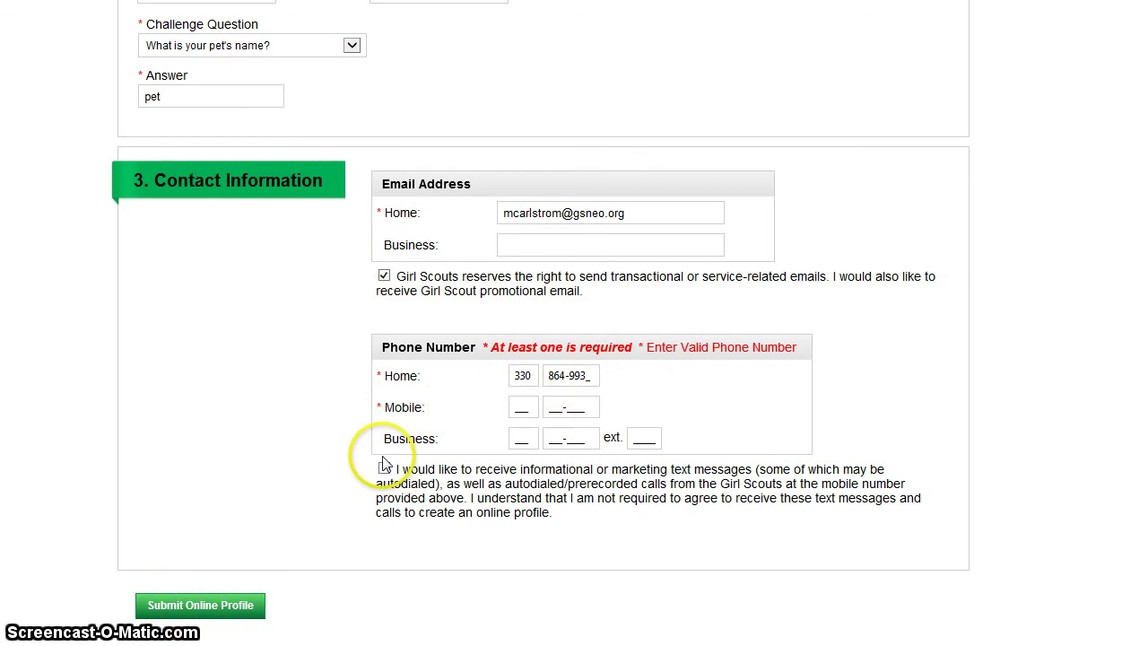
{"action": "left_click", "coordinate": [592, 378]}
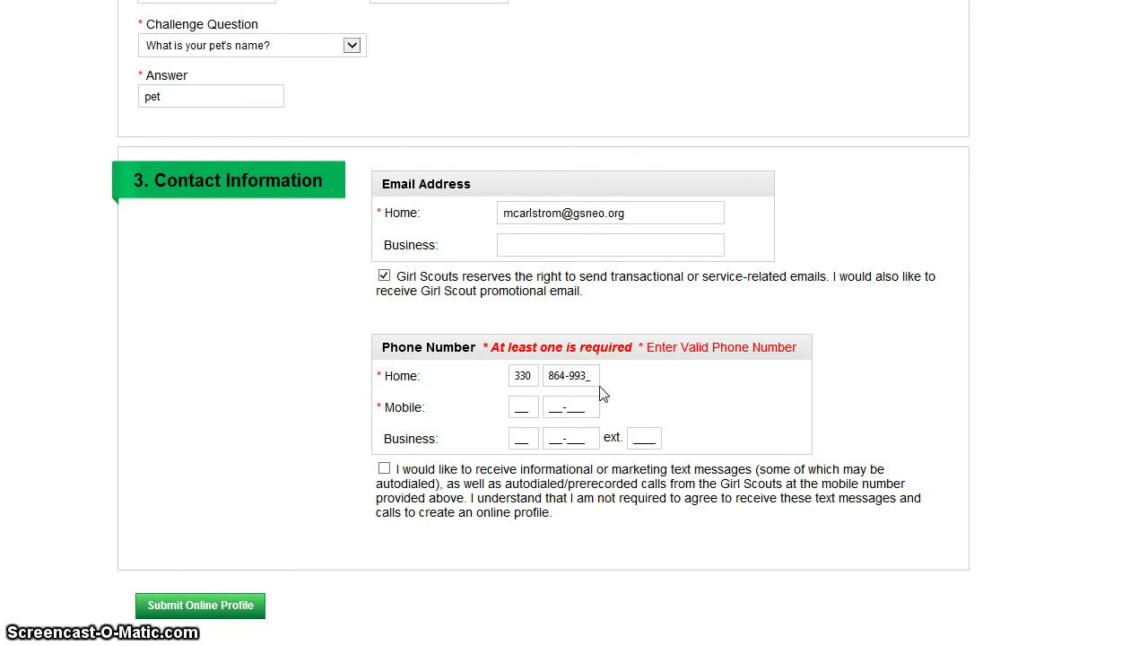
{"action": "type", "text": "3"}
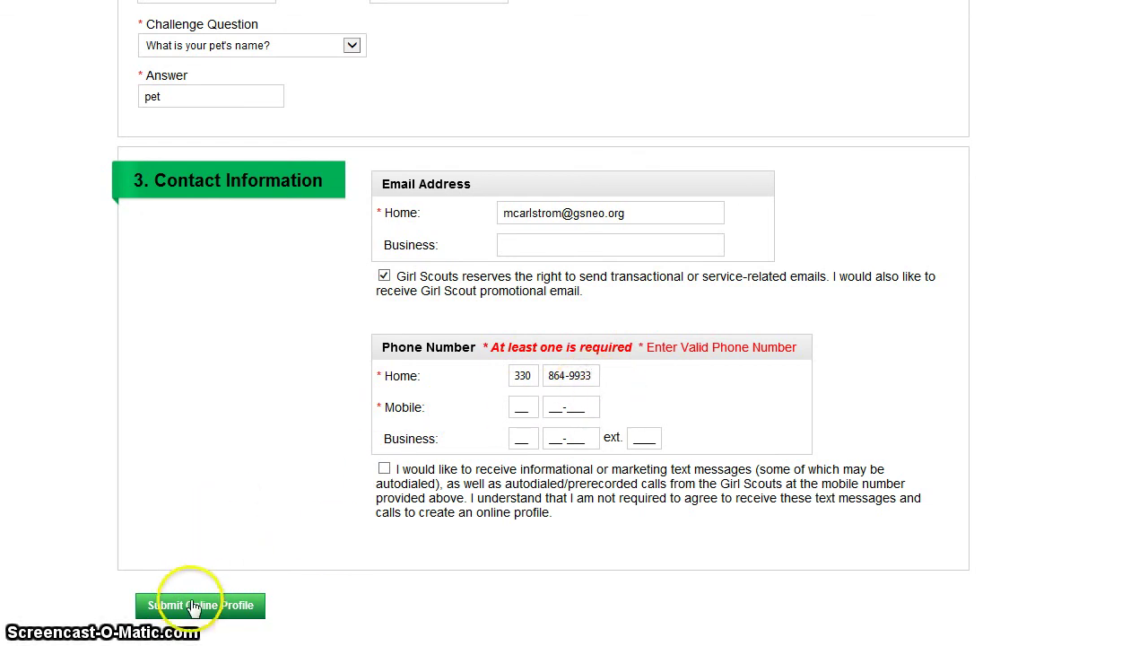
{"action": "left_click", "coordinate": [192, 606]}
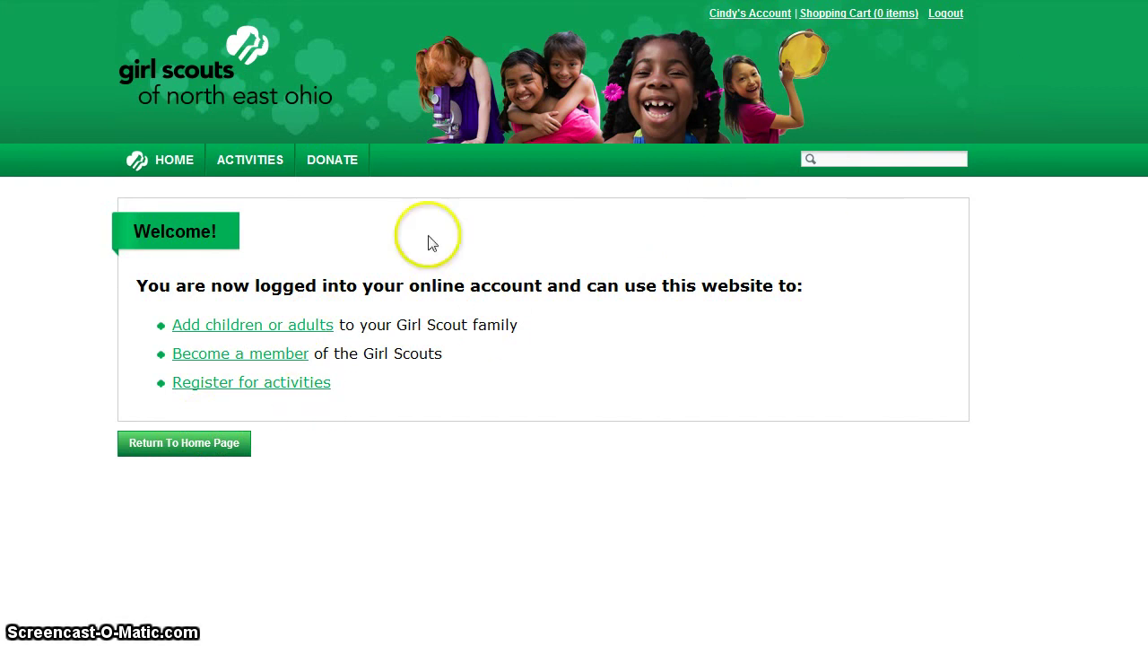
- Log out of the new user's account from the top-right Logout link
{"action": "left_click", "coordinate": [741, 16]}
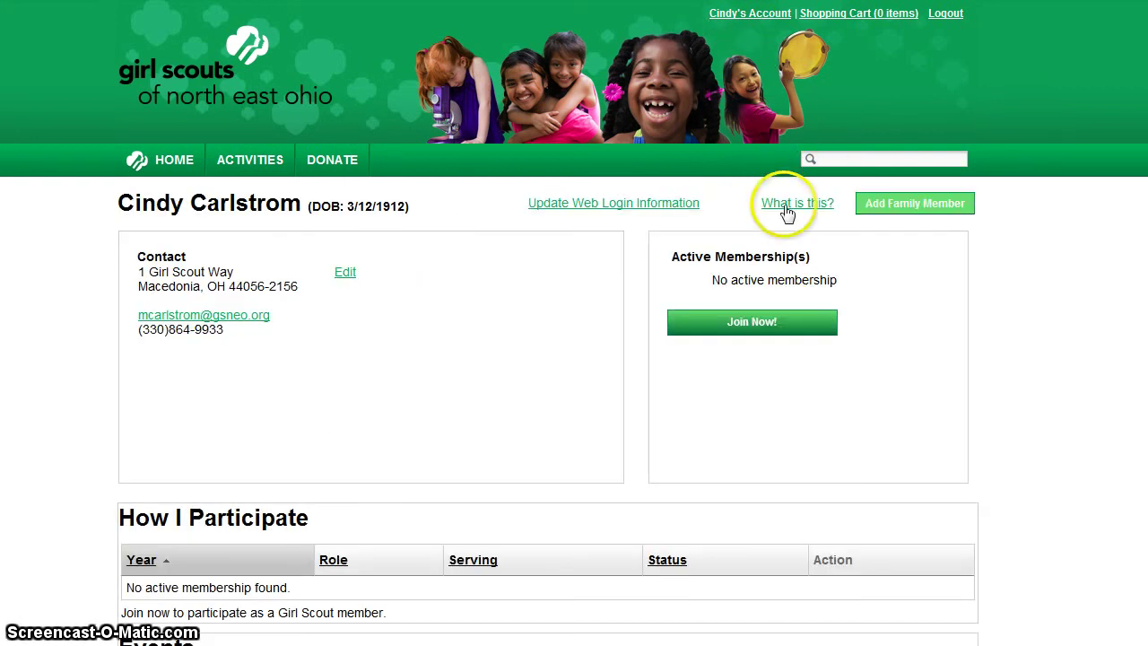
{"action": "left_click", "coordinate": [952, 23]}
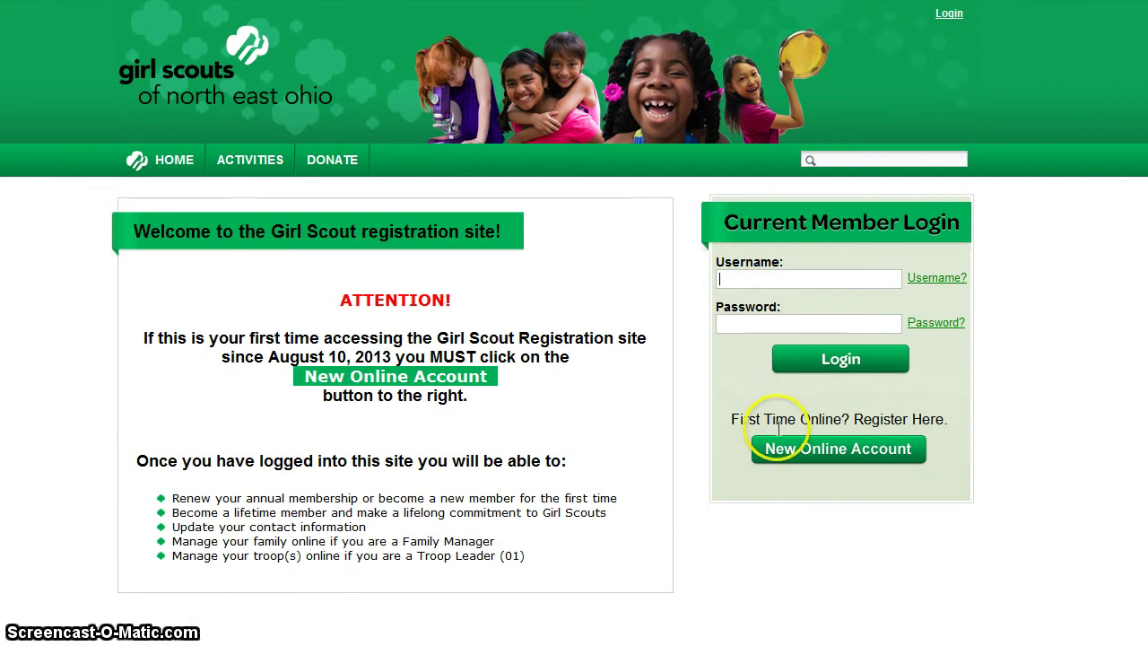
- Start a New Online Account and begin filling in the member's first name
{"action": "left_click", "coordinate": [785, 459]}
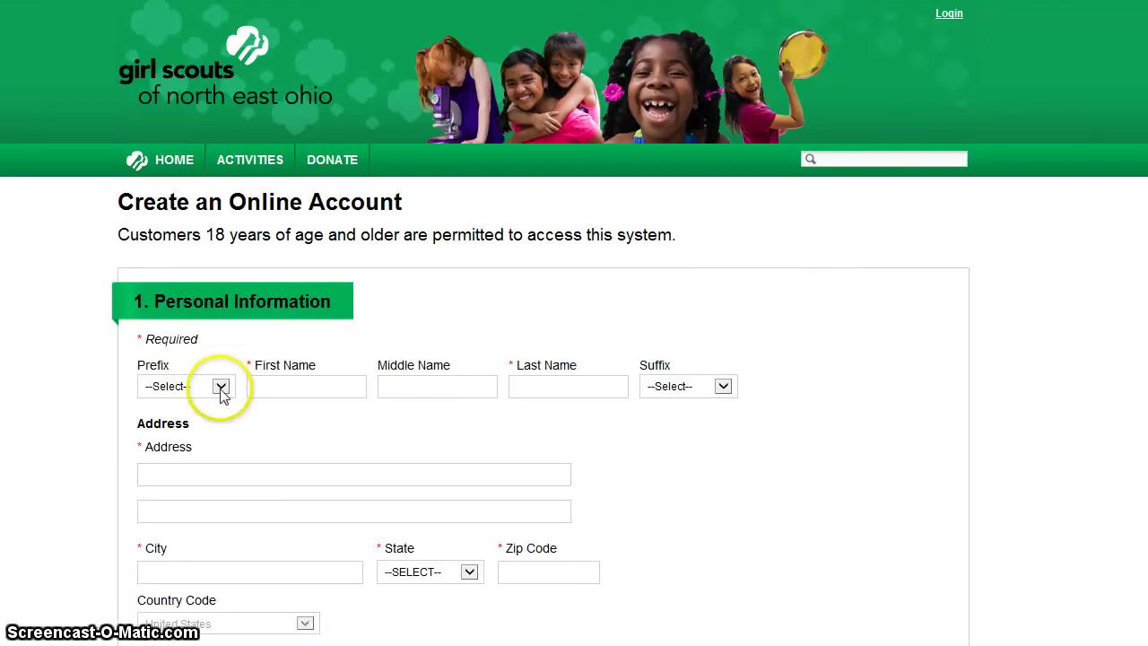
{"action": "left_click", "coordinate": [266, 387]}
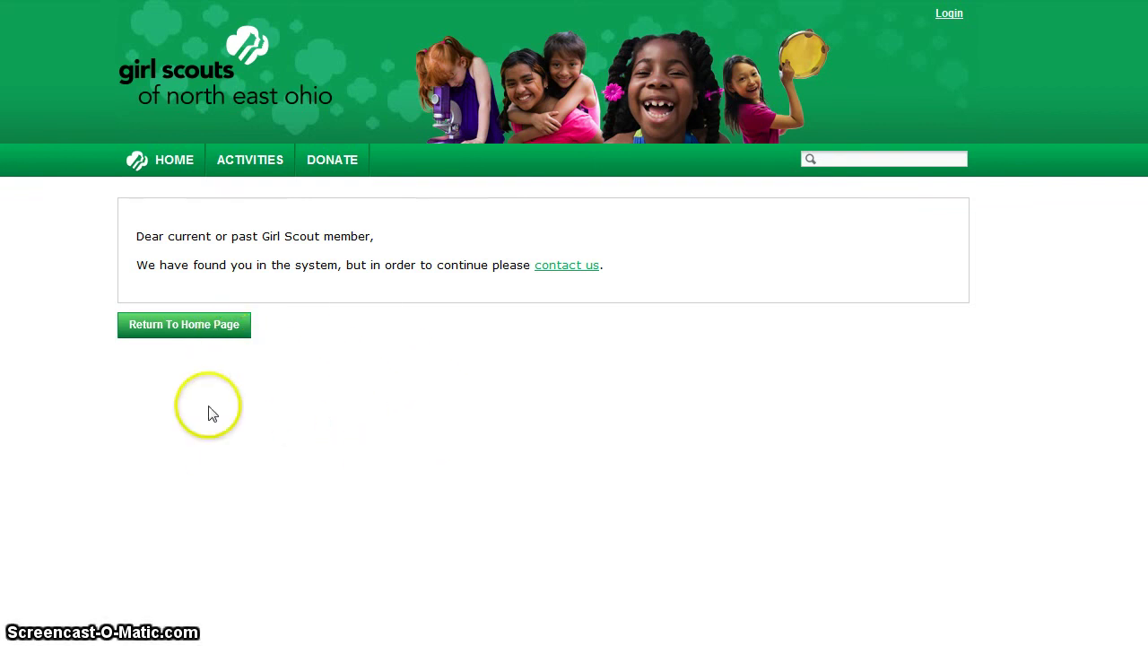
- Return home and restart New Online Account with the member's name and Macedonia, Ohio 44056 address
{"action": "left_click", "coordinate": [184, 330]}
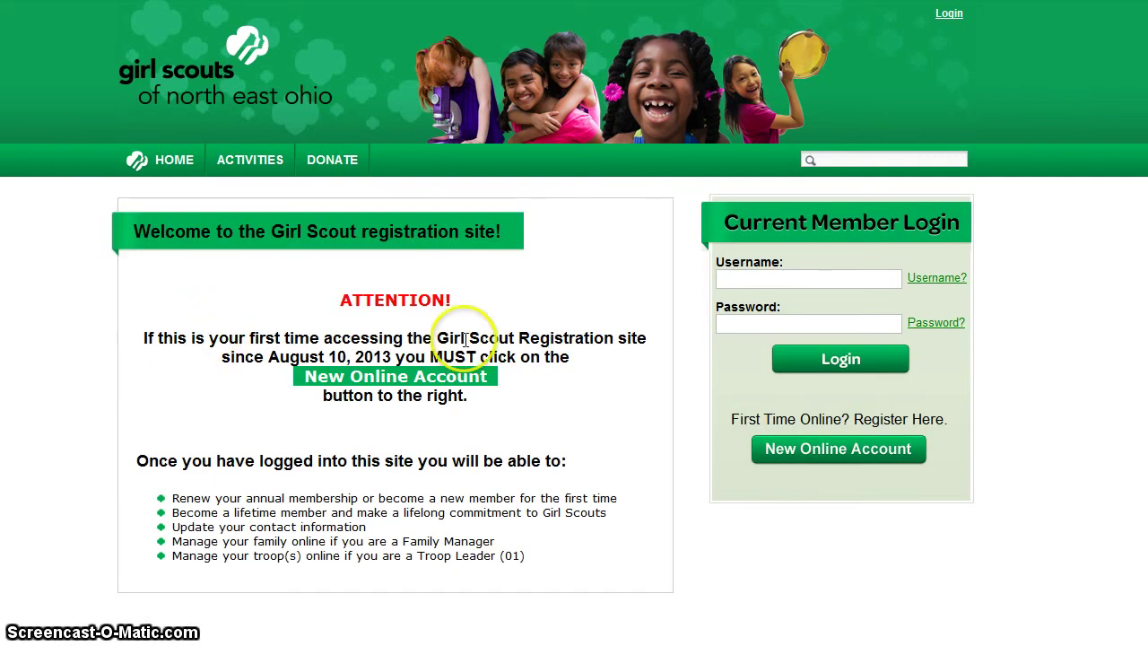
{"action": "left_click", "coordinate": [870, 438]}
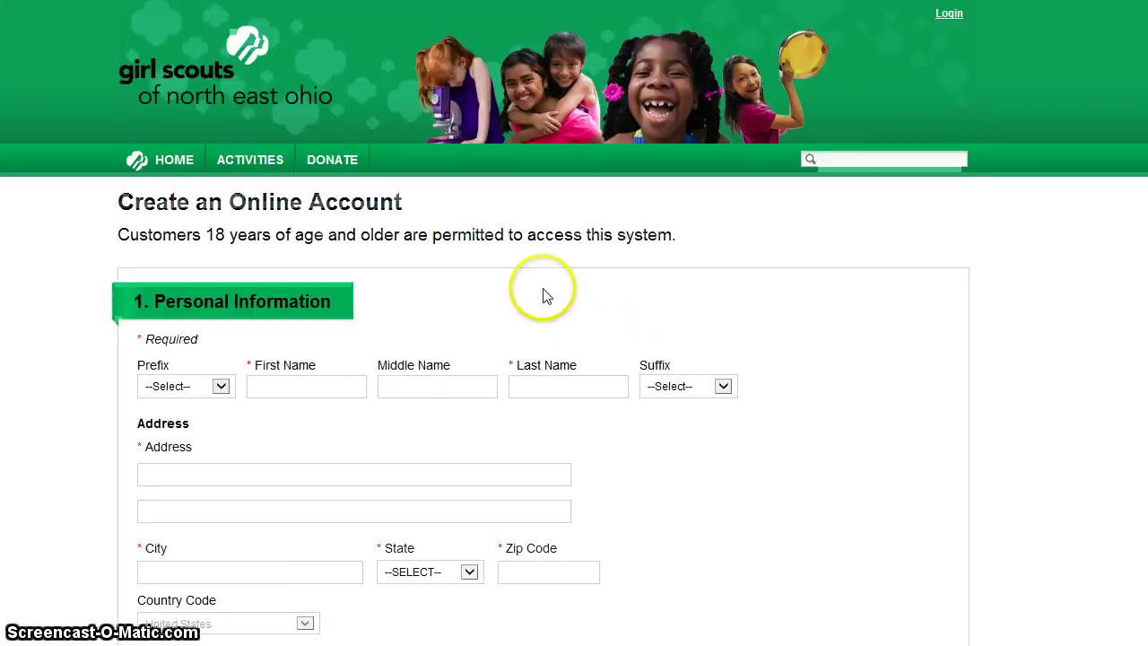
{"action": "left_click", "coordinate": [296, 379]}
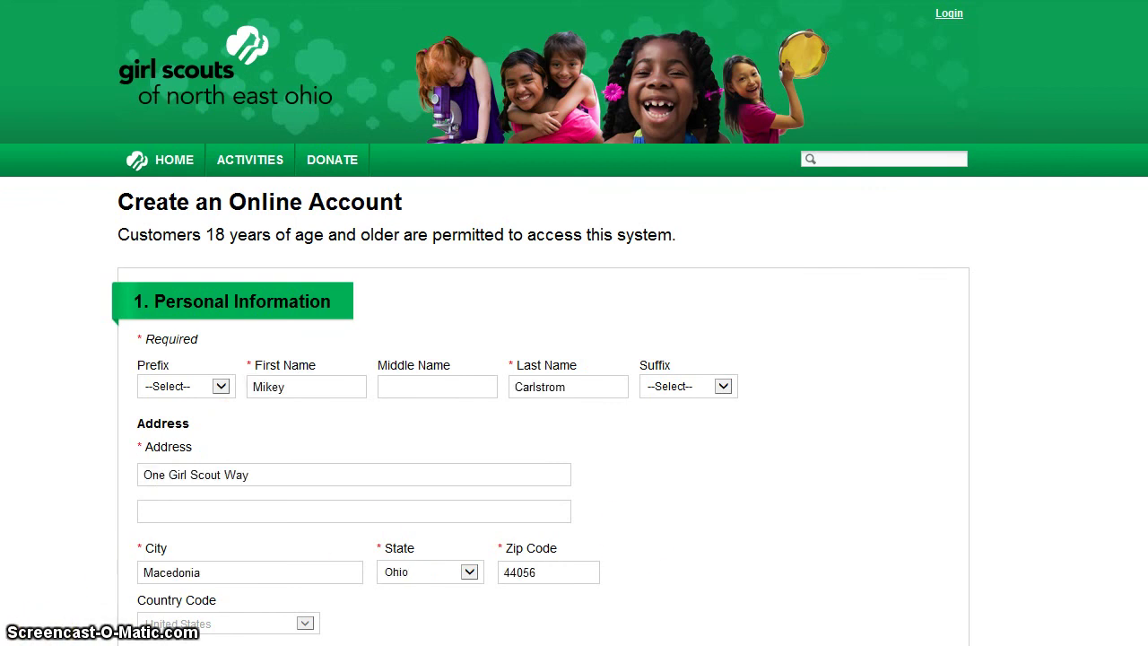
{"action": "scroll", "coordinate": [751, 456], "scroll_direction": "down", "scroll_amount": 3}
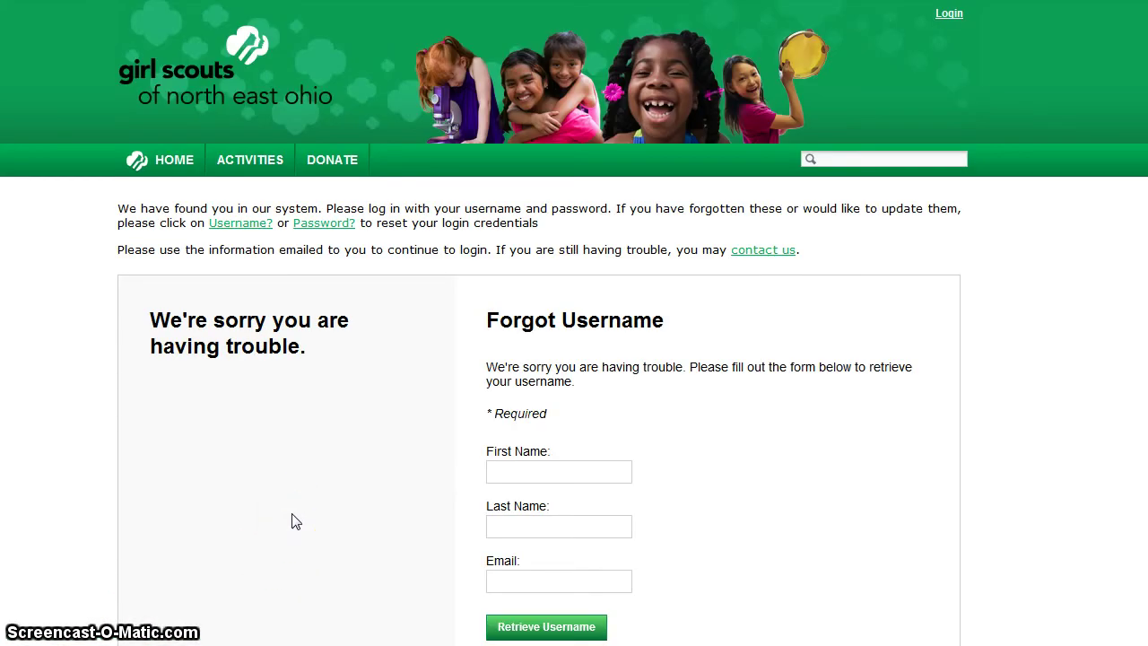
- Enter the member's first and last name in the Forgot Username form
{"action": "scroll", "coordinate": [570, 395], "scroll_direction": "down", "scroll_amount": 3}
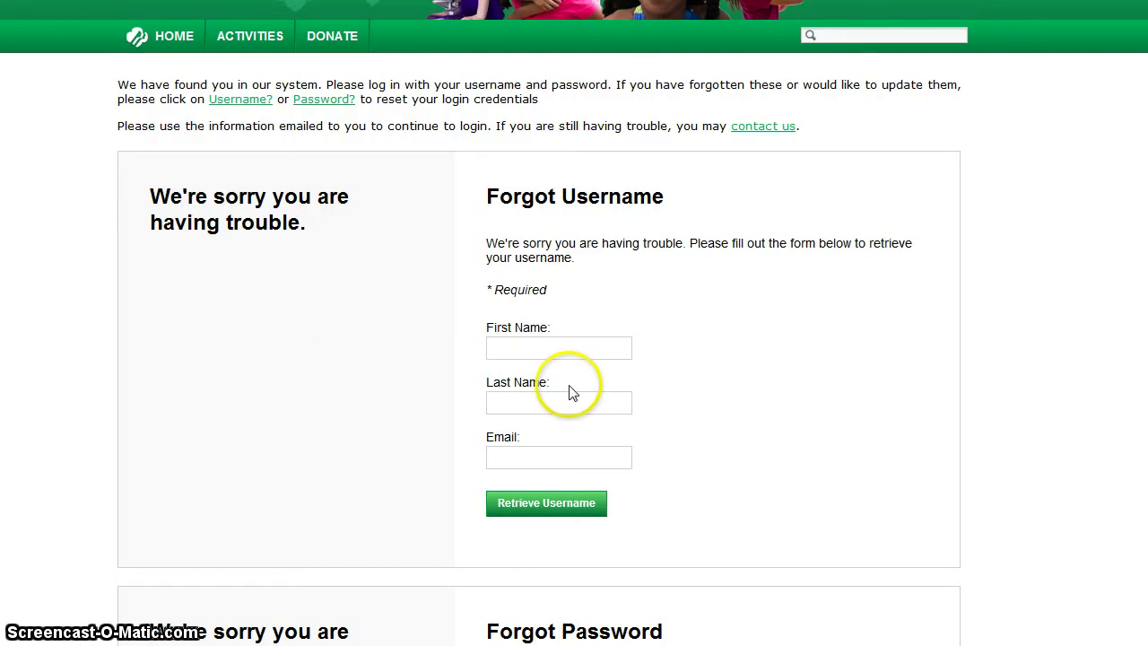
{"action": "left_click", "coordinate": [567, 231]}
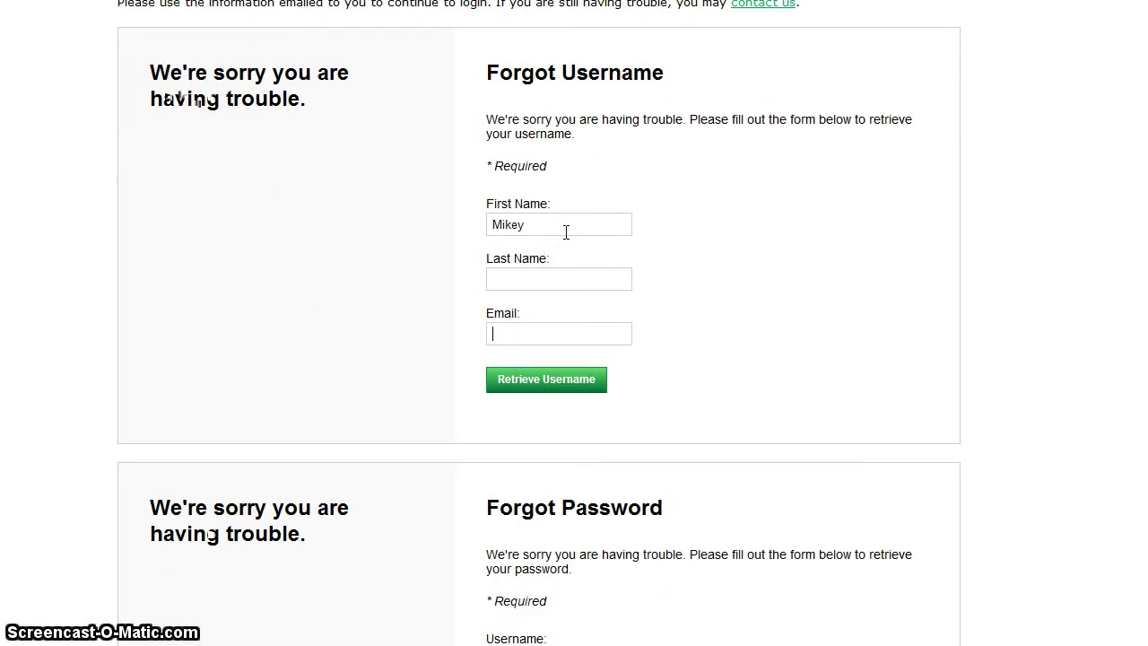
{"action": "type", "text": "Carlstrom"}
{"action": "key", "text": "Tab"}
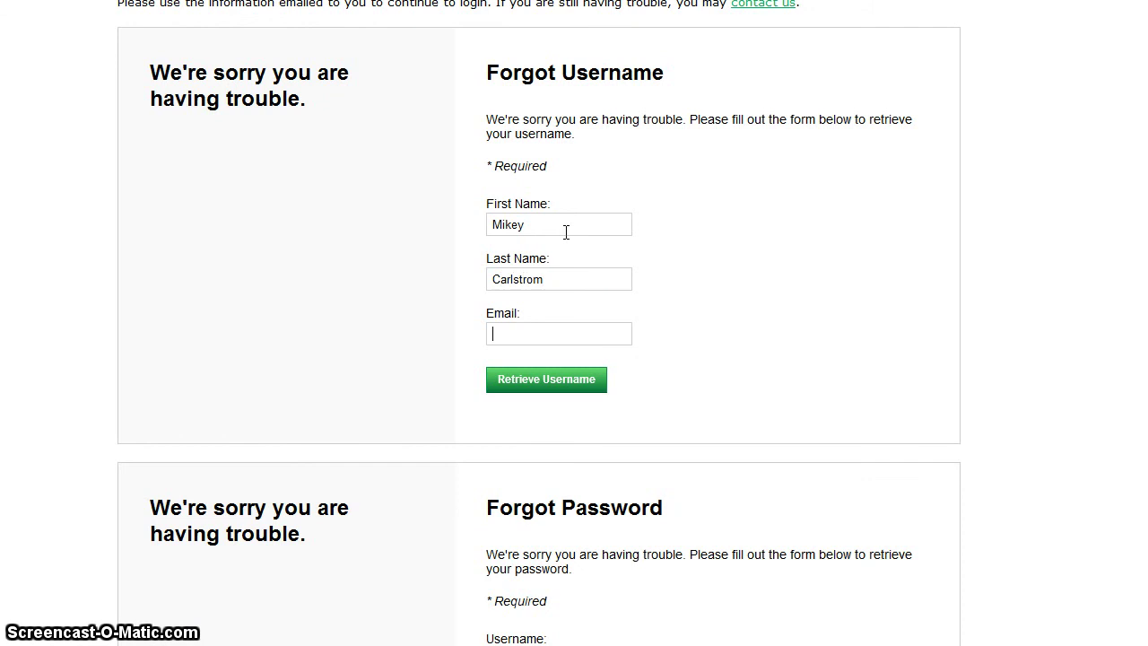
{"action": "scroll", "coordinate": [594, 248], "scroll_direction": "down", "scroll_amount": 3}
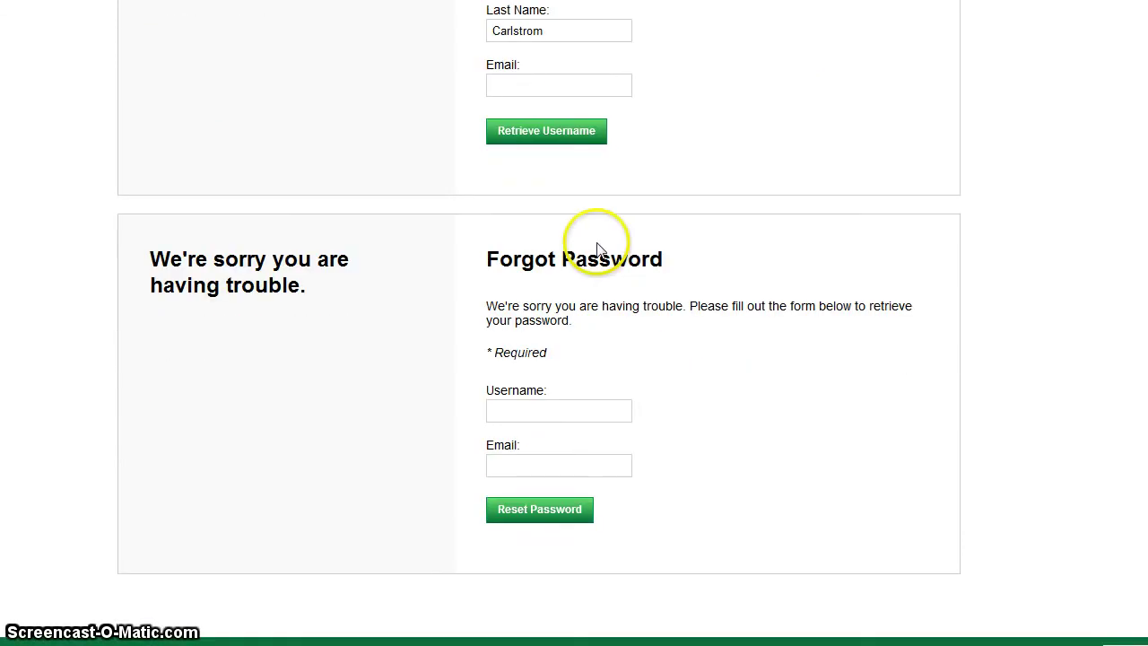
{"action": "scroll", "coordinate": [635, 415], "scroll_direction": "up", "scroll_amount": 3}
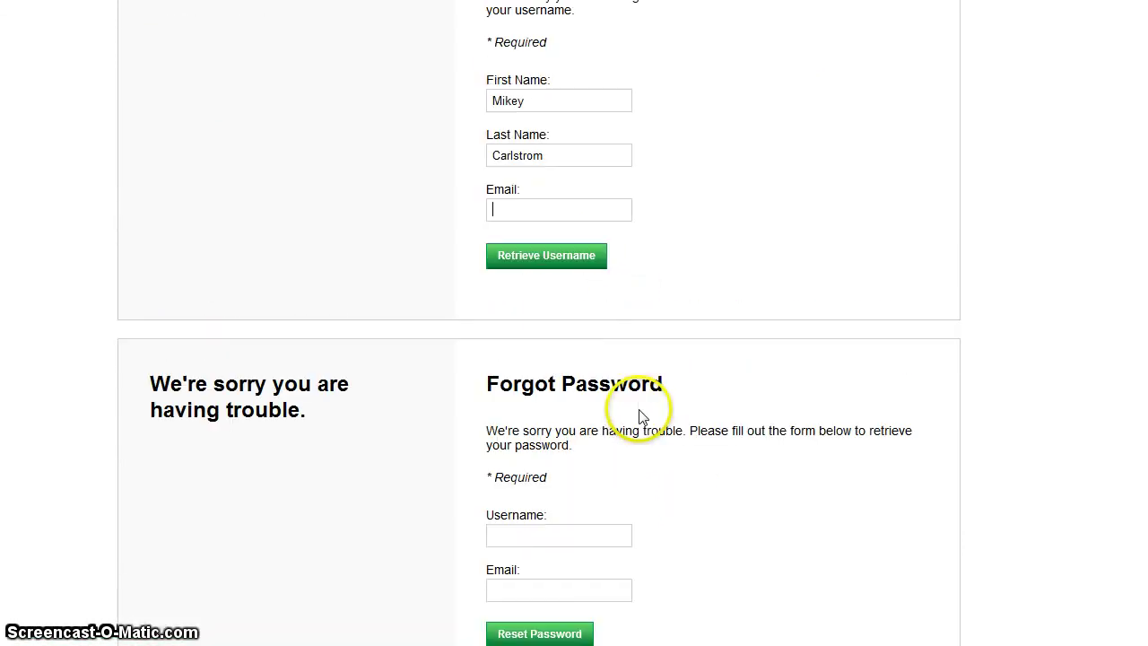
- Add the member's e-mail address, retrieve the username, and answer the best friend hint question
{"action": "left_click", "coordinate": [622, 336]}
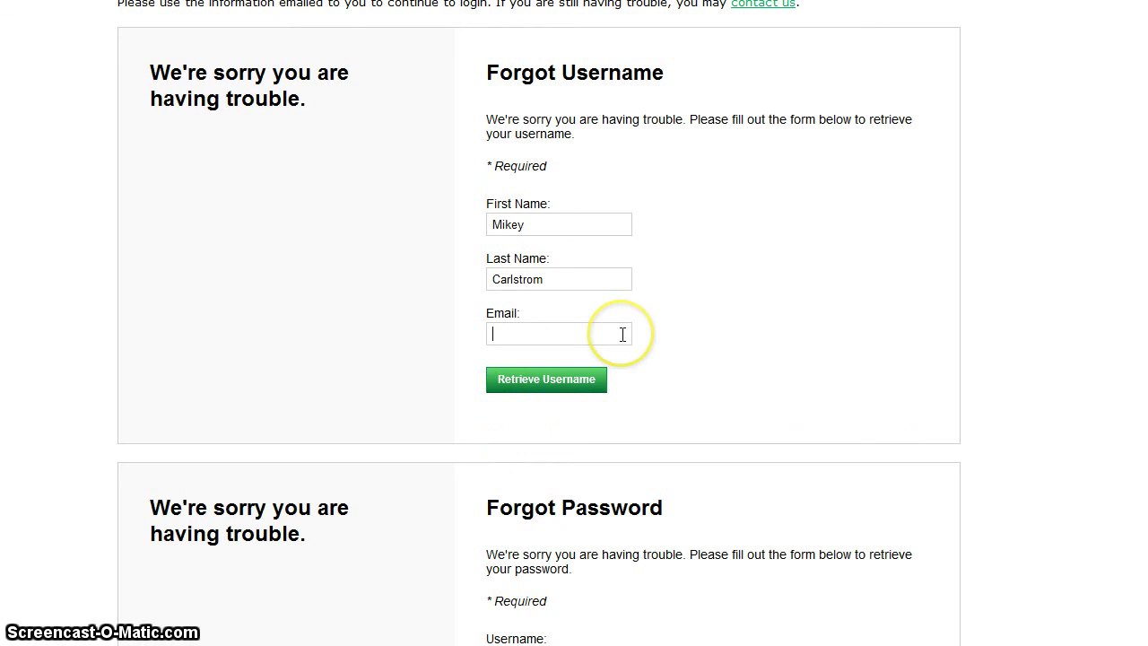
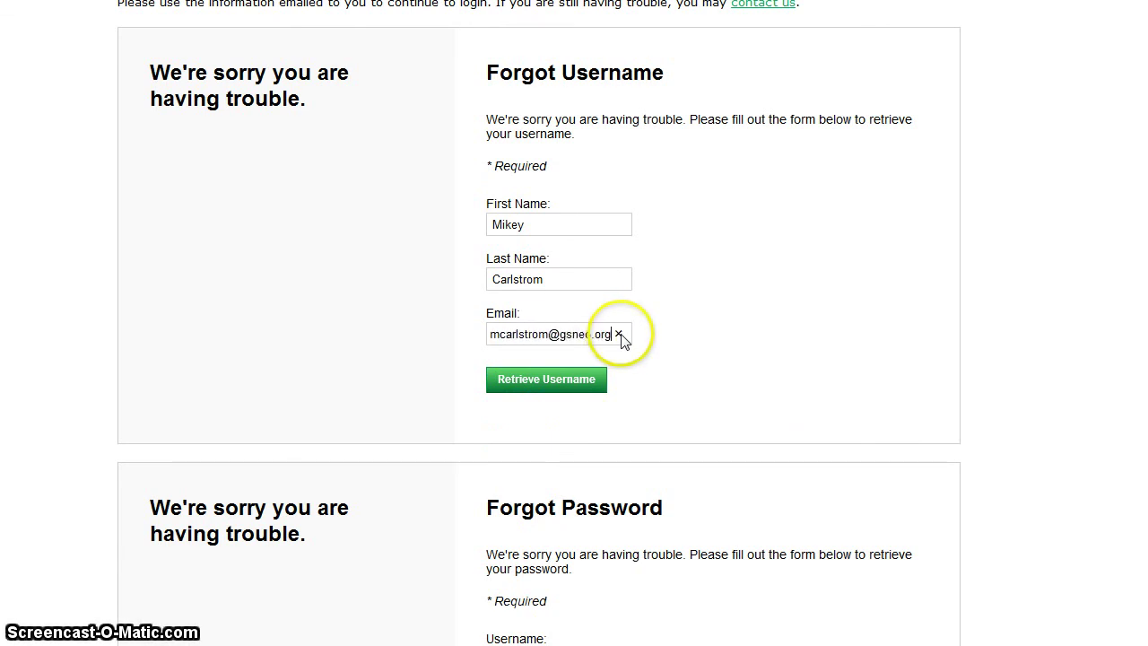
{"action": "left_click", "coordinate": [582, 380]}
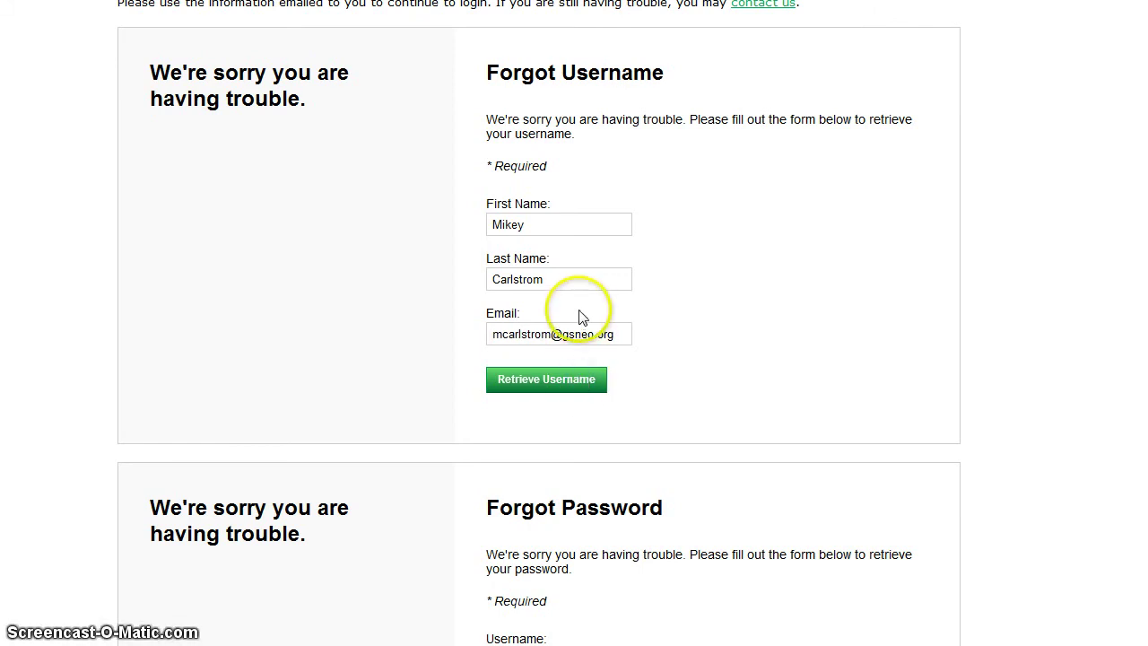
{"action": "left_click", "coordinate": [598, 130]}
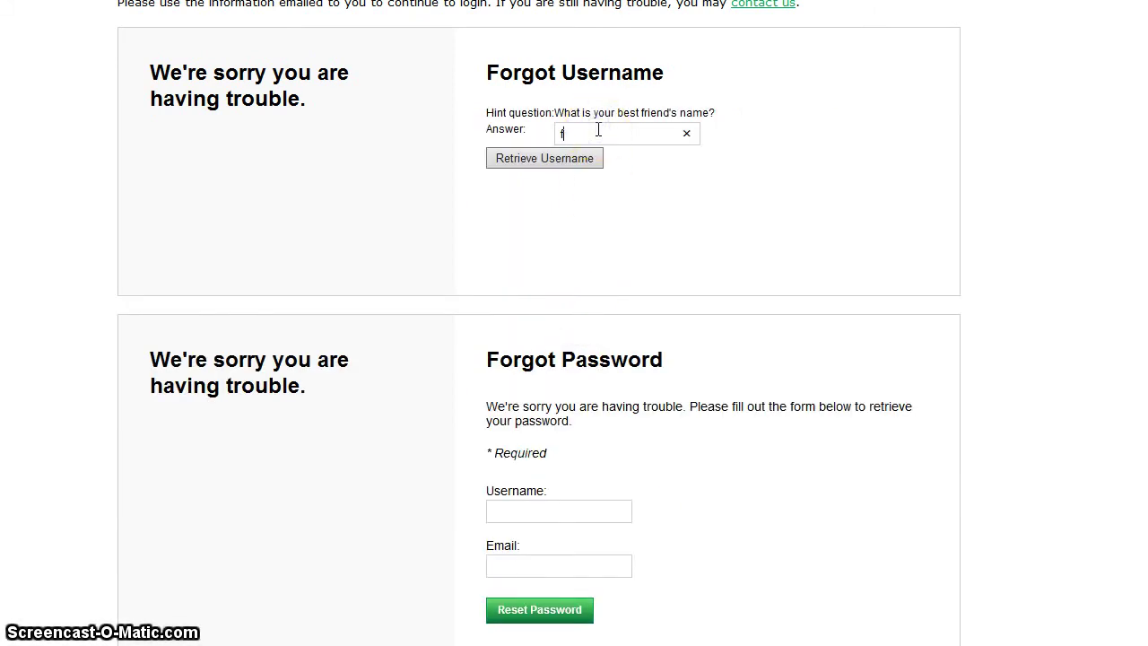
- Submit the hint answer to have the username e-mailed, then go back to the HOME page
{"action": "left_click", "coordinate": [553, 161]}
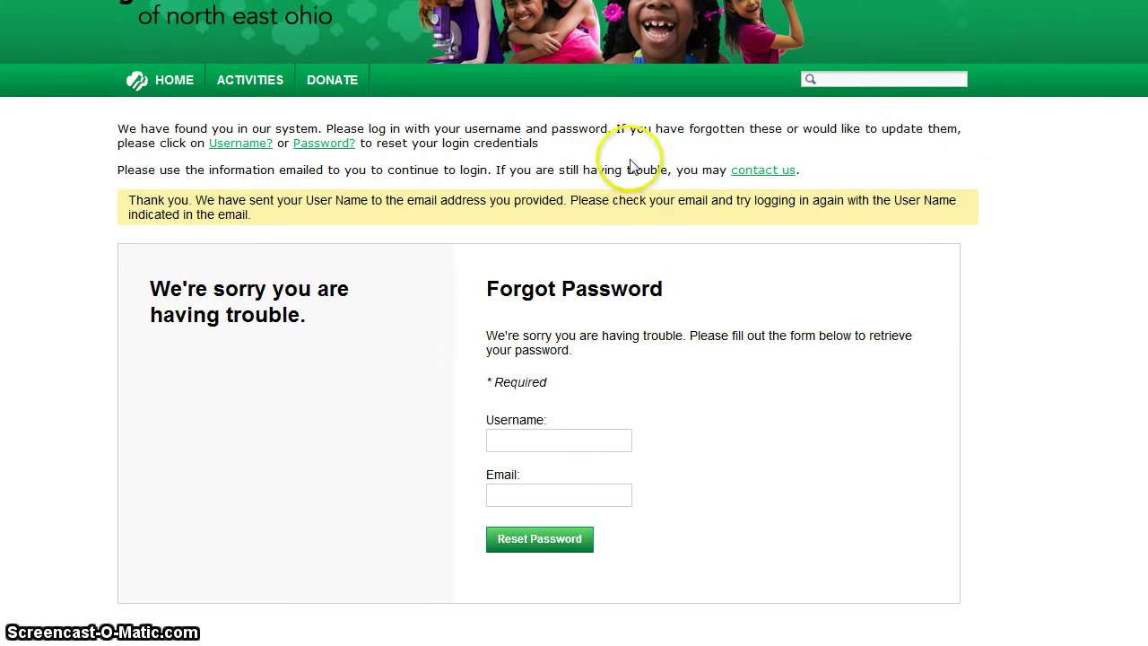
{"action": "left_click", "coordinate": [174, 79]}
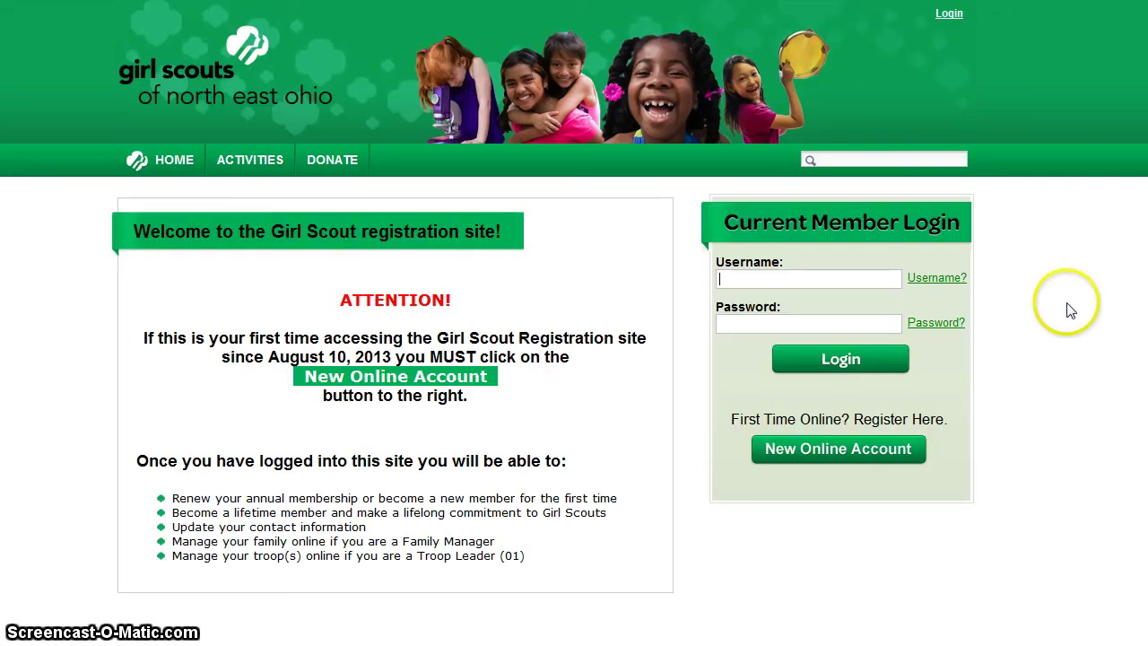